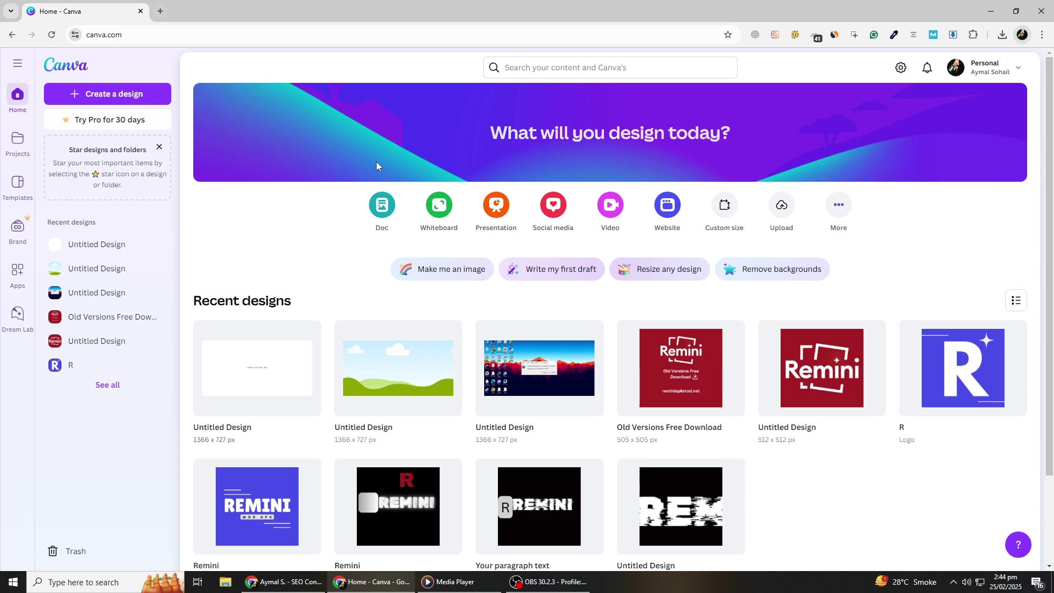
Google 'kdp amazon template' in a new tab and open the KDP Cover Calculator result
scroll(378, 164, down, 2)
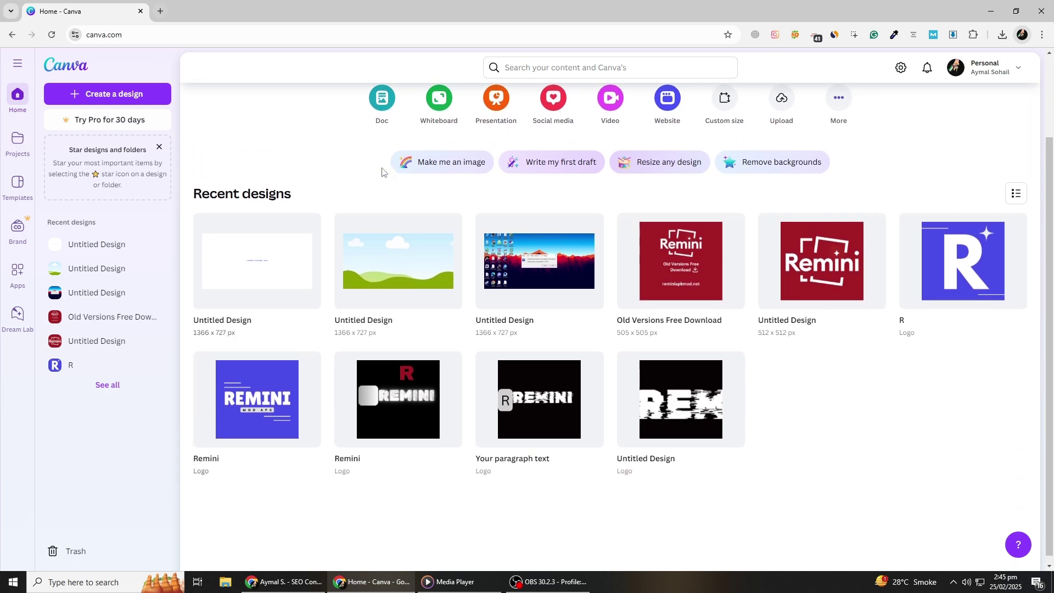
scroll(380, 170, up, 2)
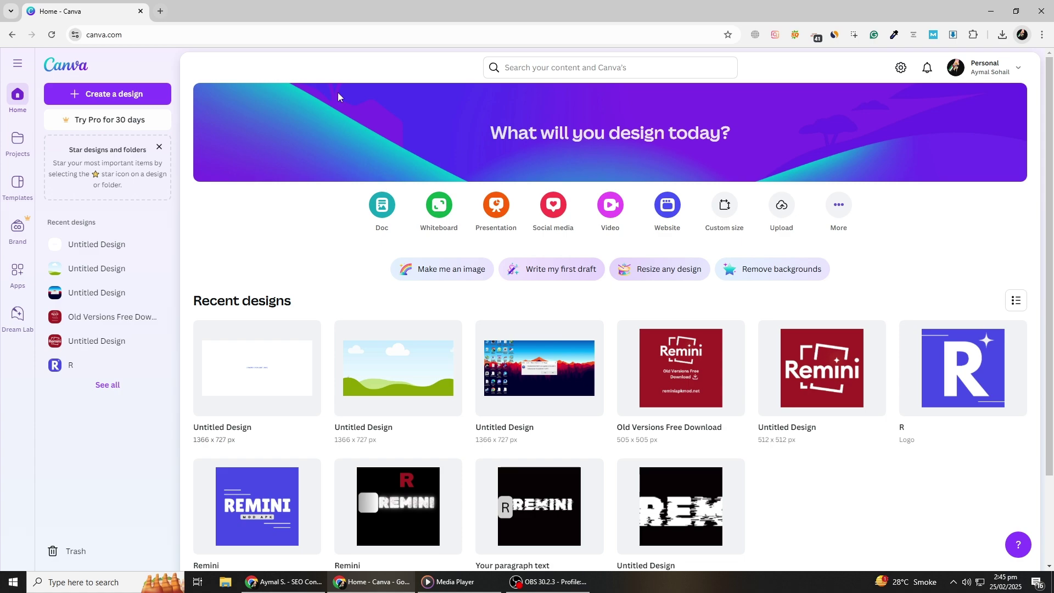
click(161, 10)
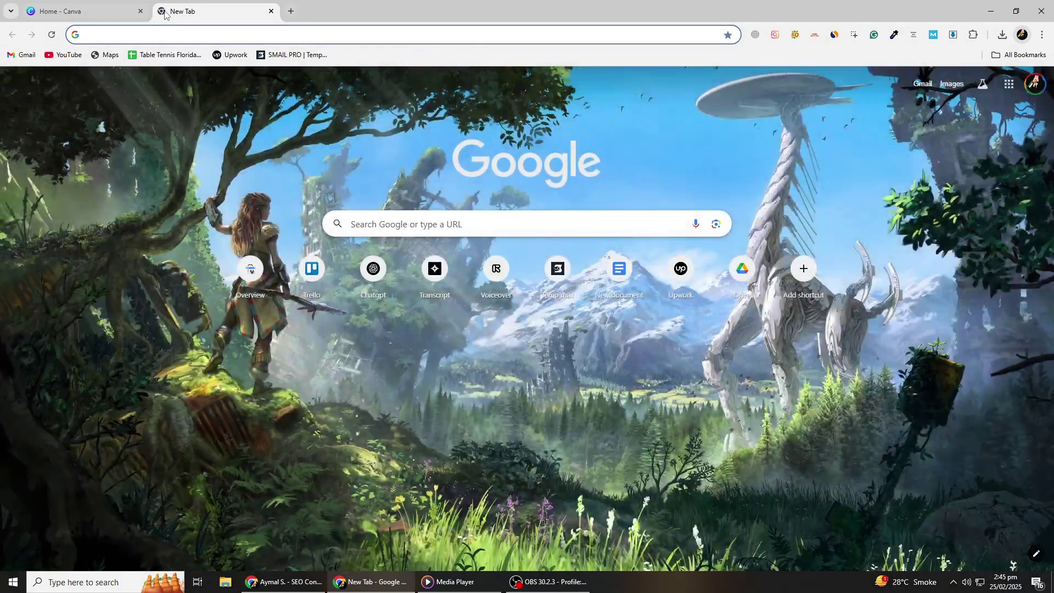
text(kdp)
key(Return)
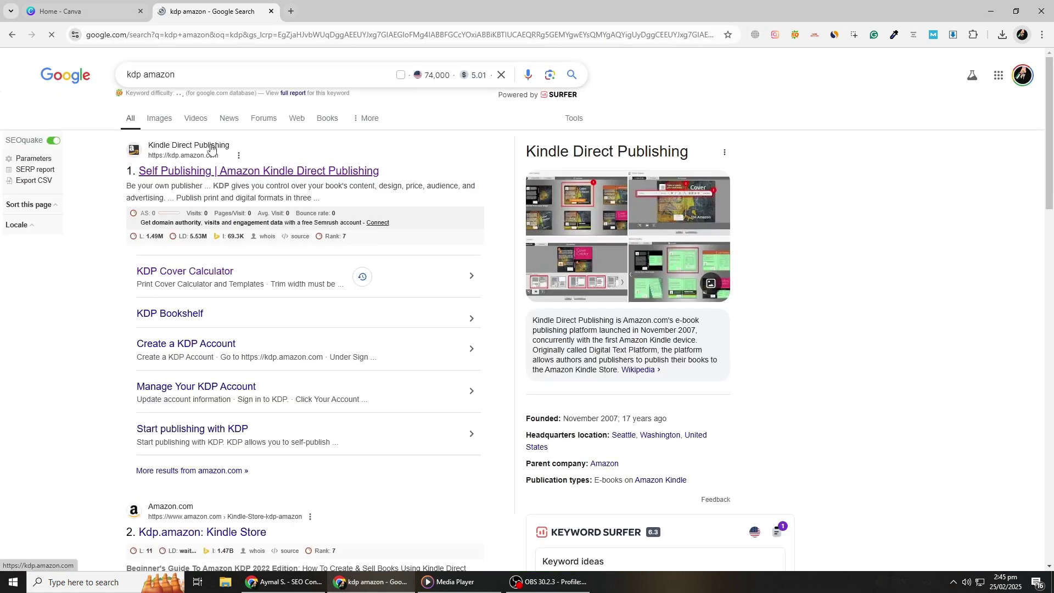
click(207, 82)
text(template)
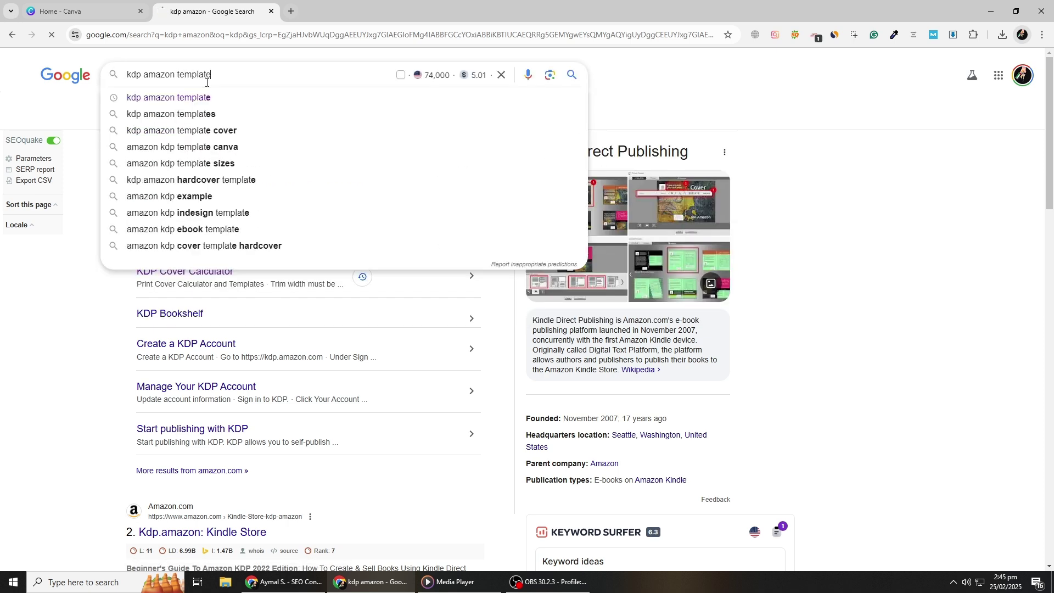
key(Return)
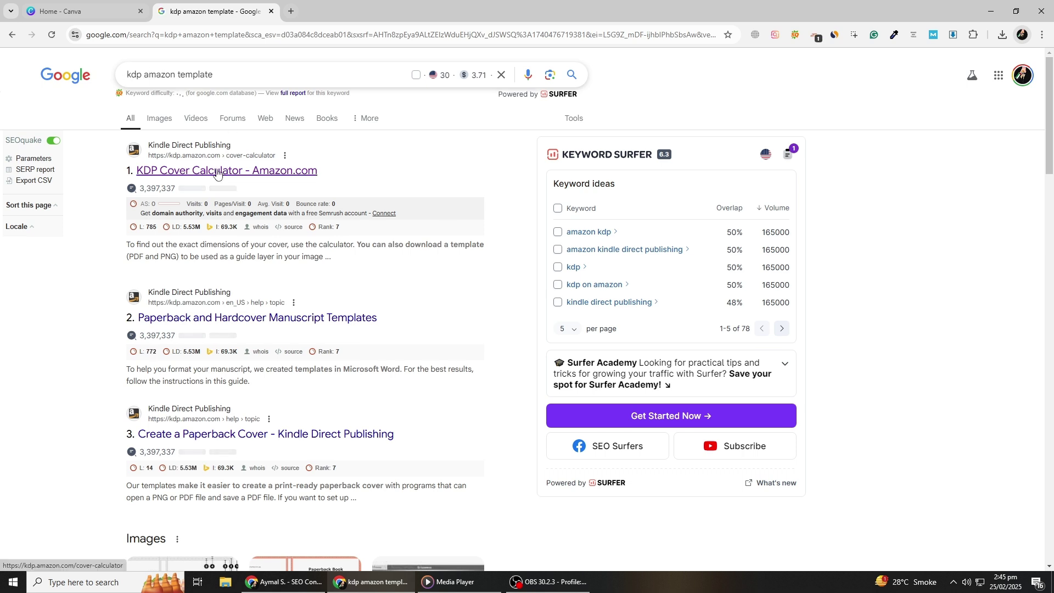
click(214, 172)
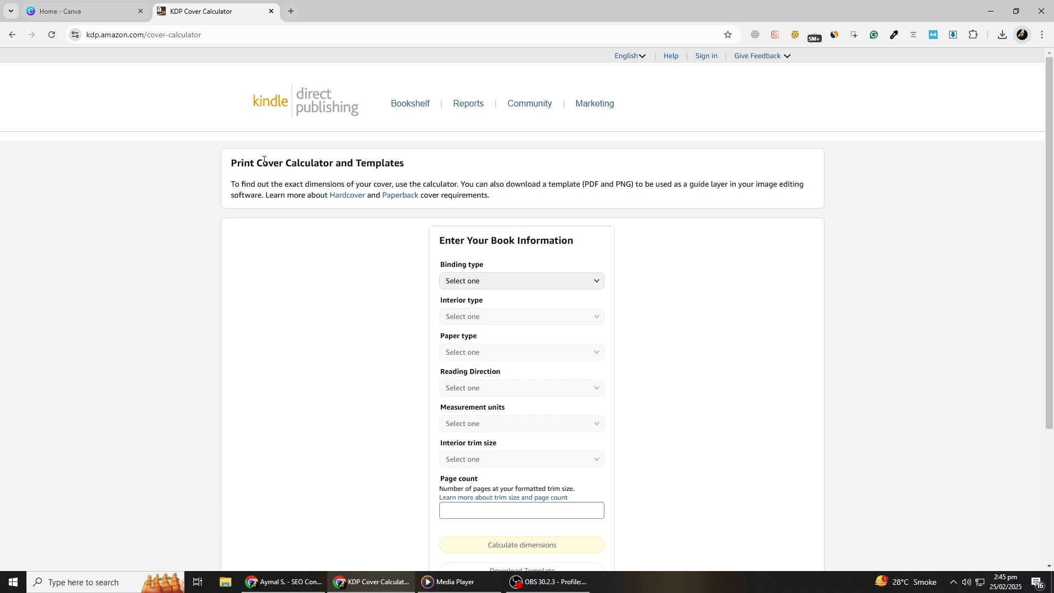
Set the calculator to Hardcover binding, Black & white interior and Cream paper
scroll(373, 198, down, 2)
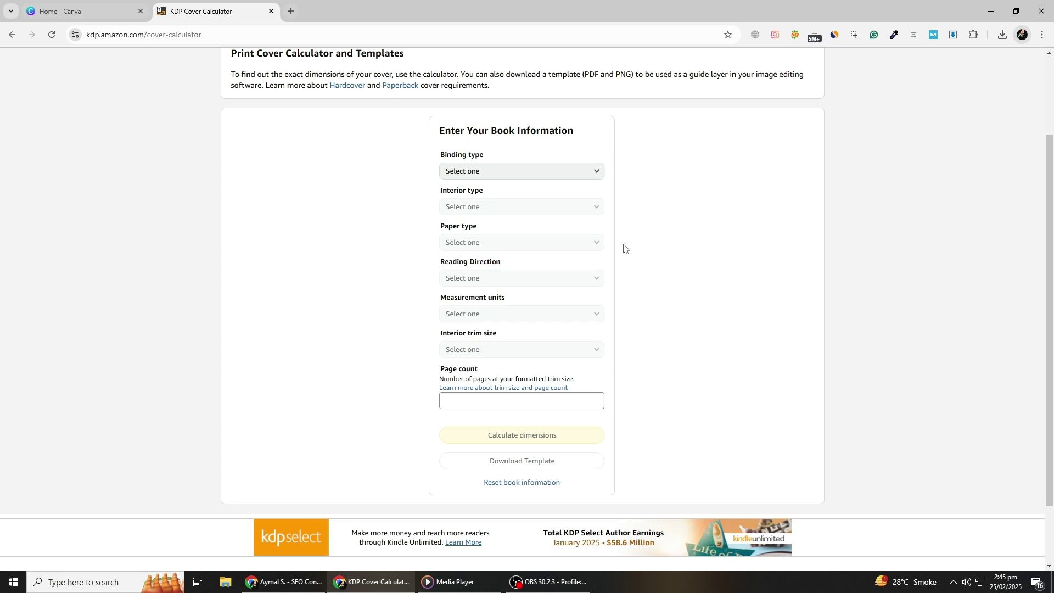
scroll(624, 248, up, 1)
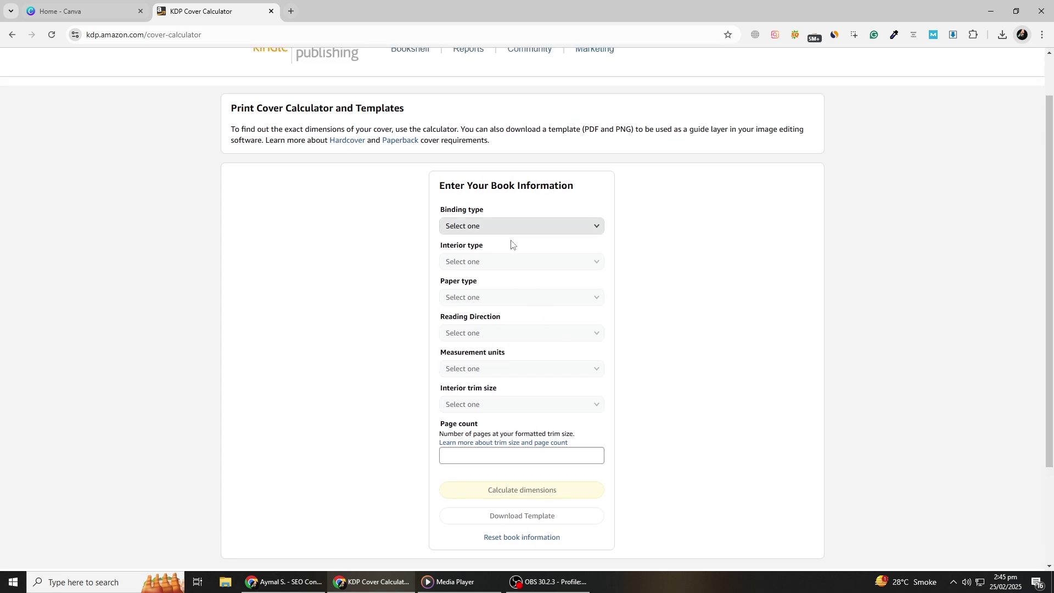
click(522, 225)
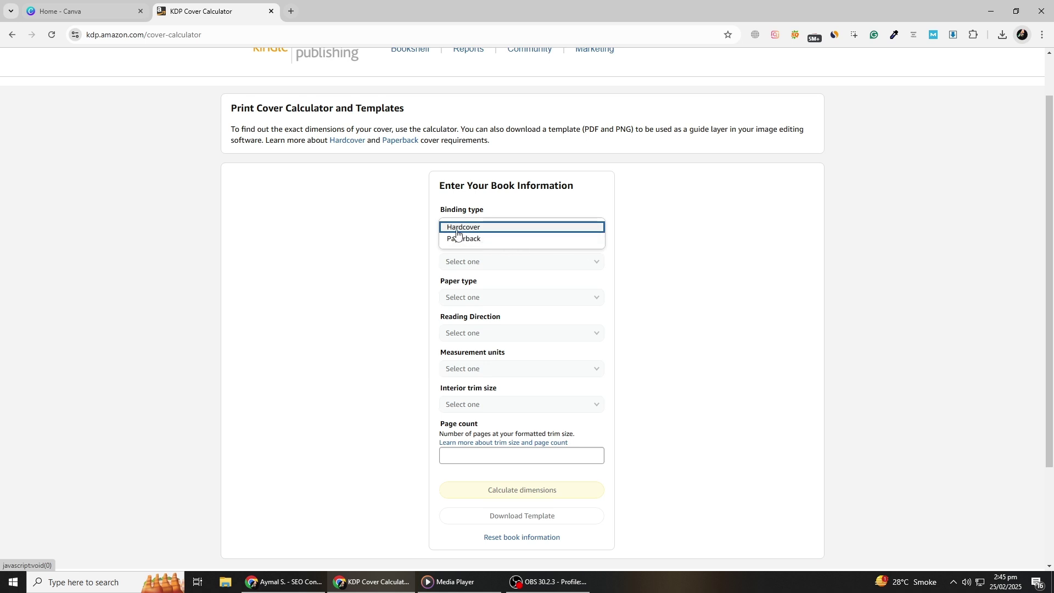
click(503, 227)
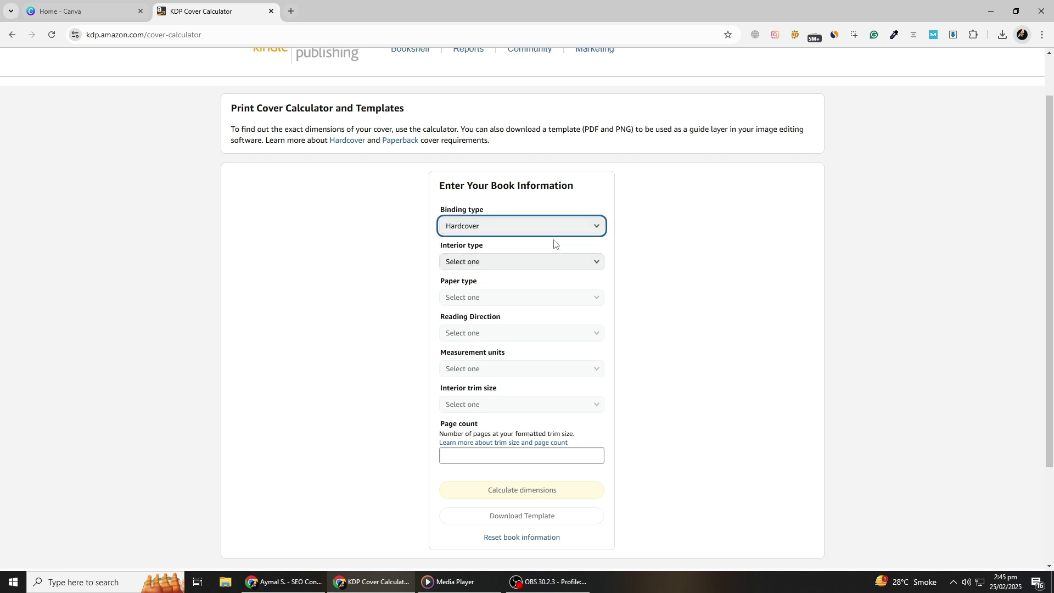
click(591, 261)
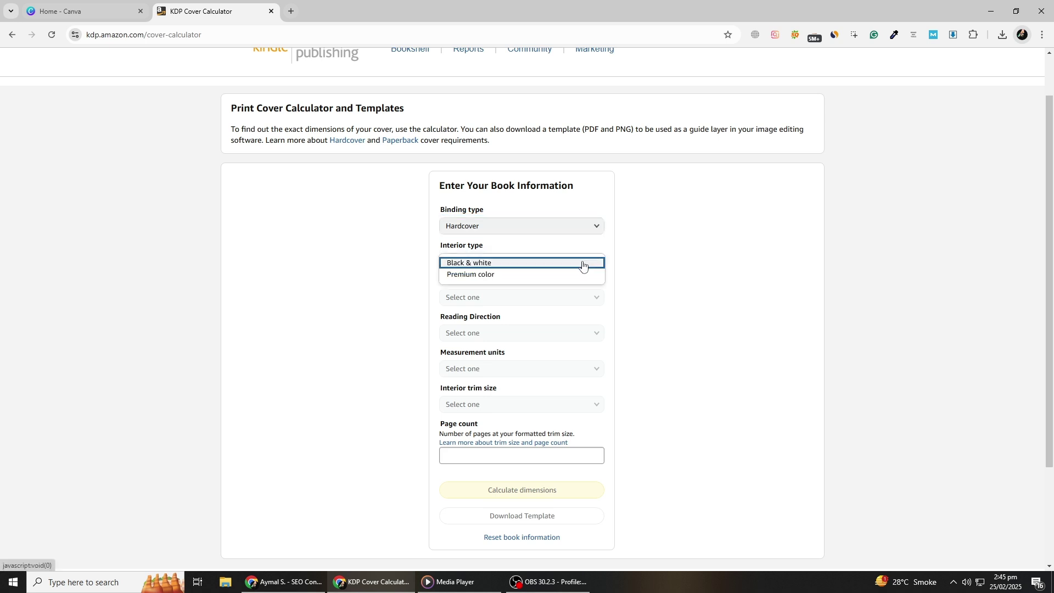
click(575, 265)
click(569, 297)
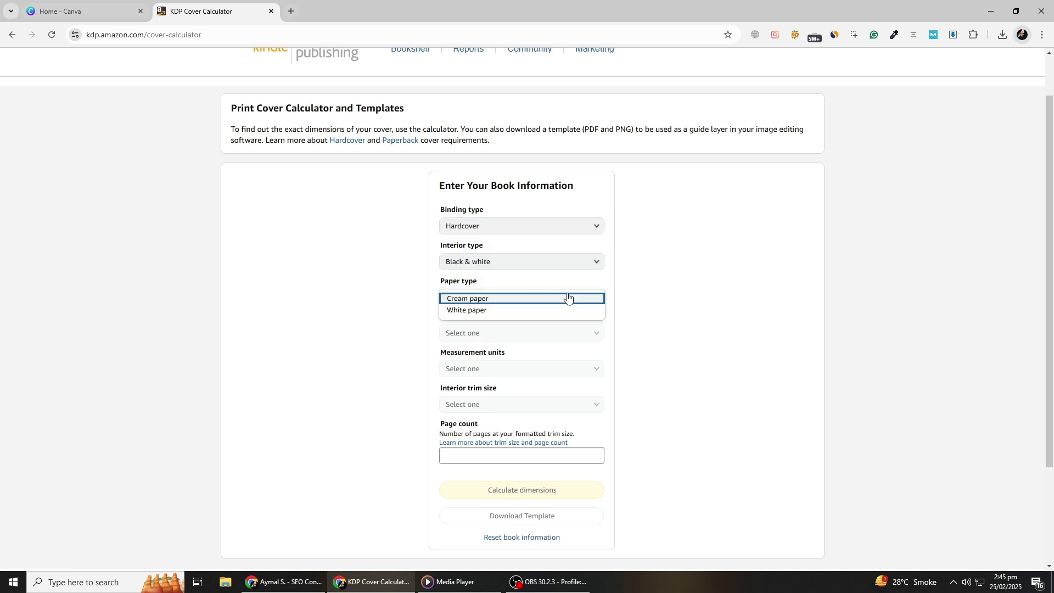
click(500, 300)
click(550, 261)
click(550, 263)
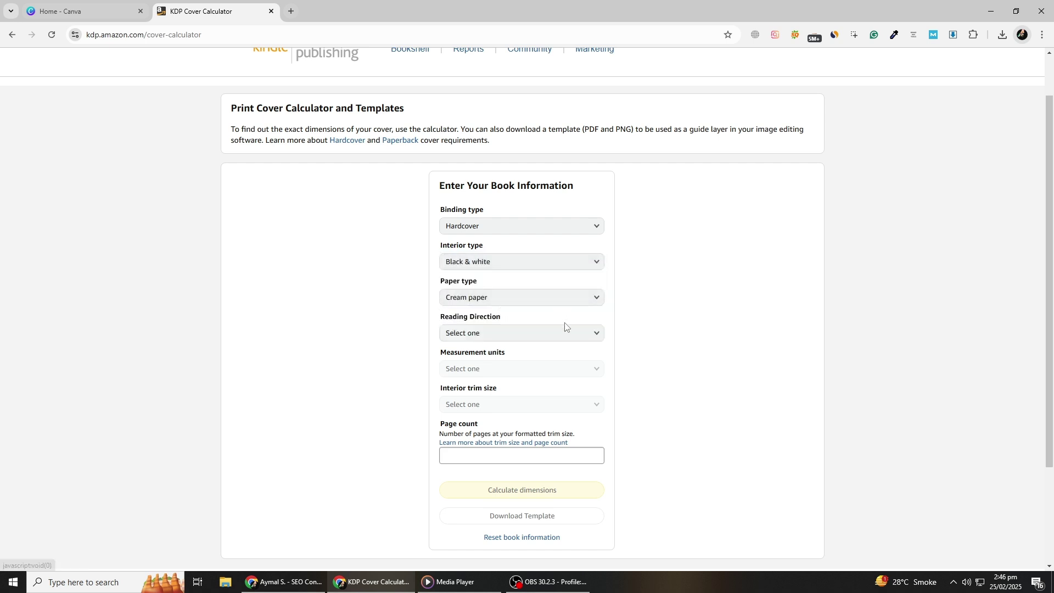
Choose Left to Right reading, Inches and 5.5 x 8.5 in trim, with 150 pages
click(565, 332)
click(543, 336)
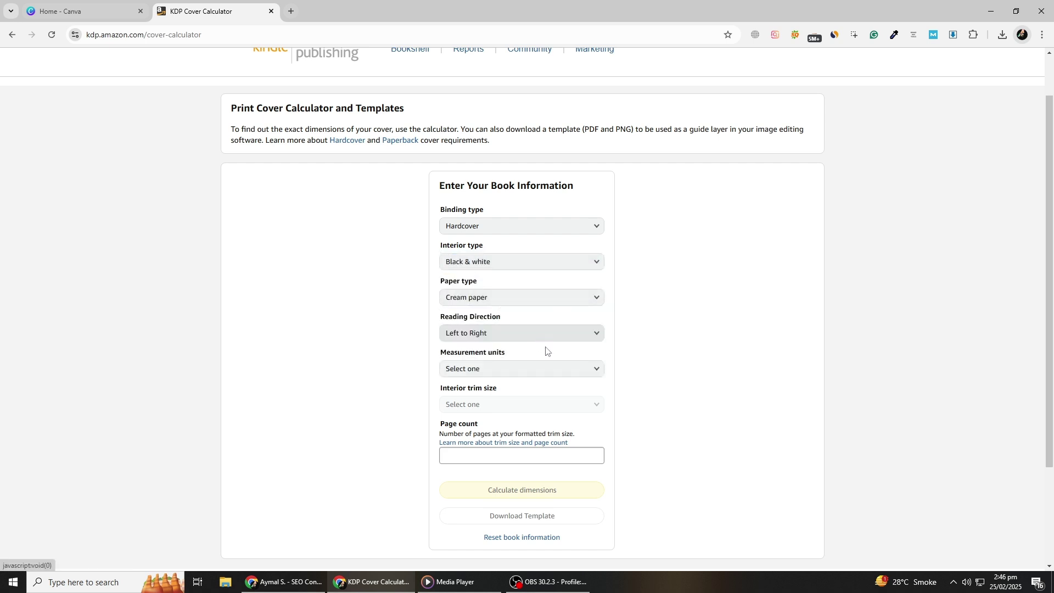
click(561, 376)
click(508, 370)
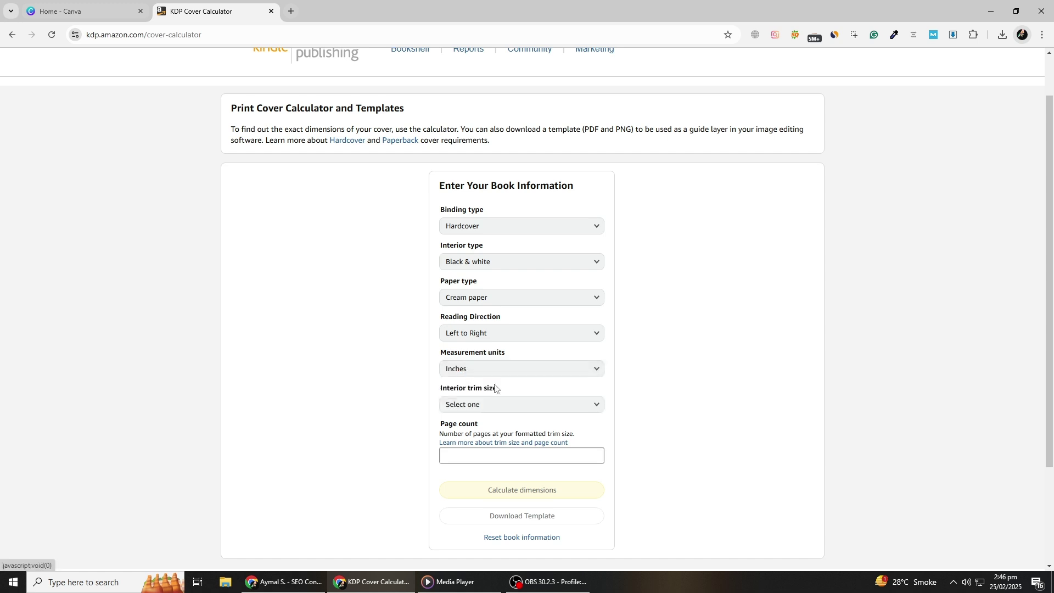
click(502, 403)
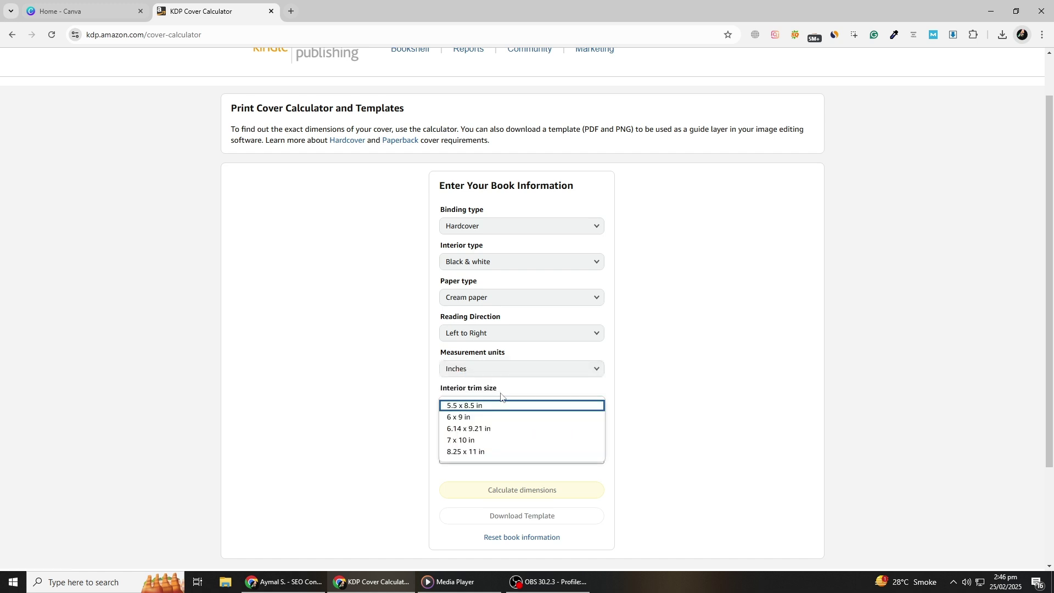
click(466, 406)
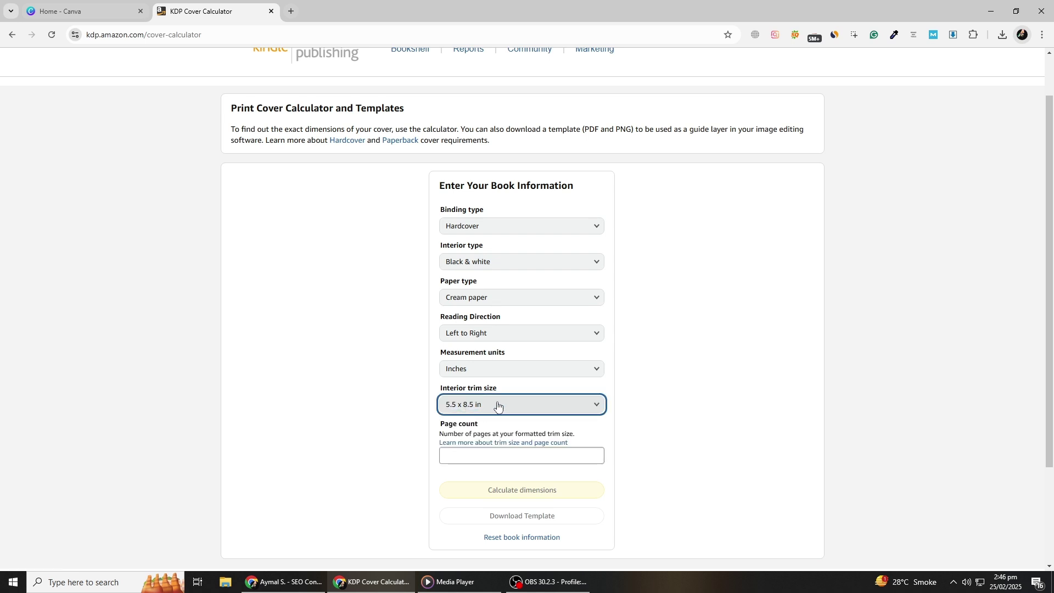
scroll(492, 405, down, 1)
click(487, 407)
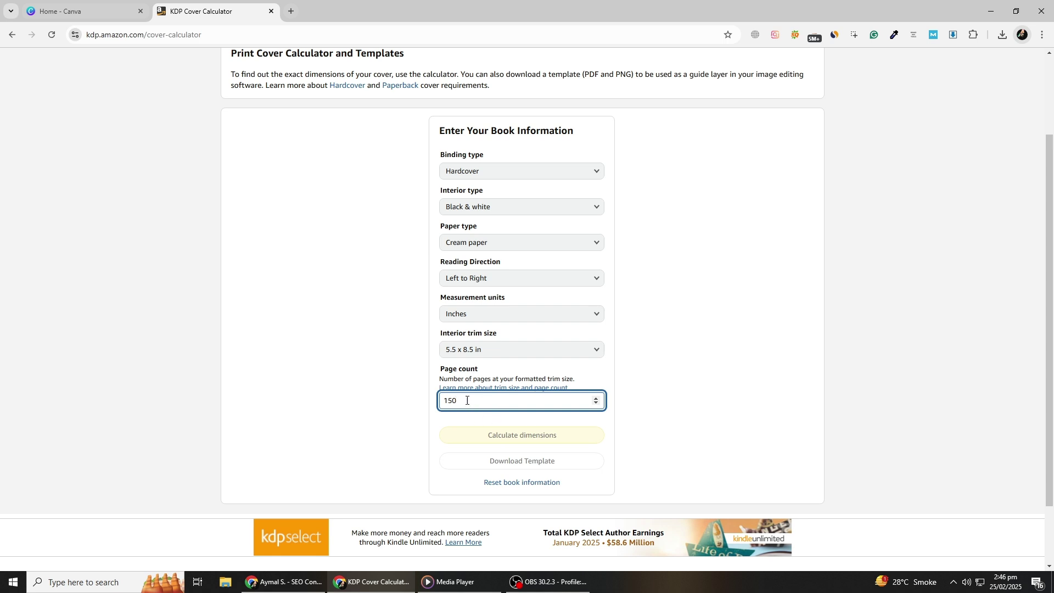
Calculate the full cover size (13.139 x 9.917 in) and download the matching template zip
click(510, 435)
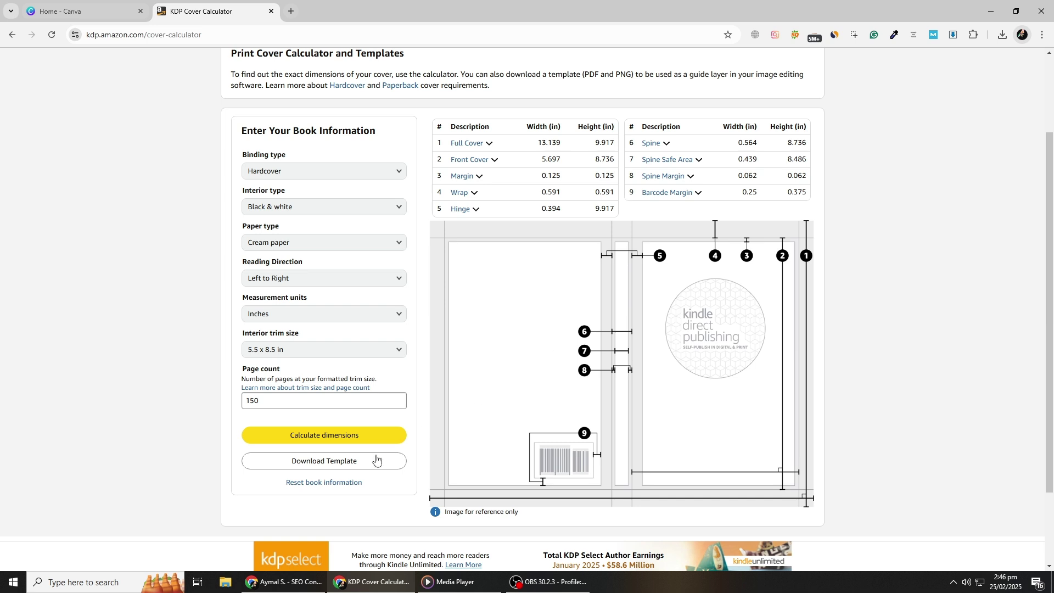
click(338, 465)
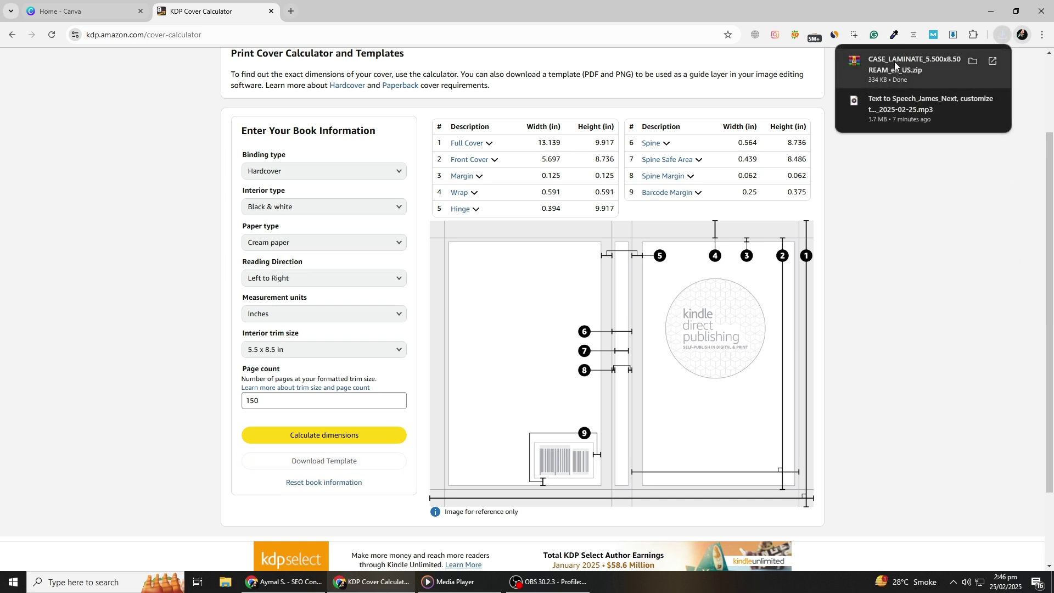
click(226, 582)
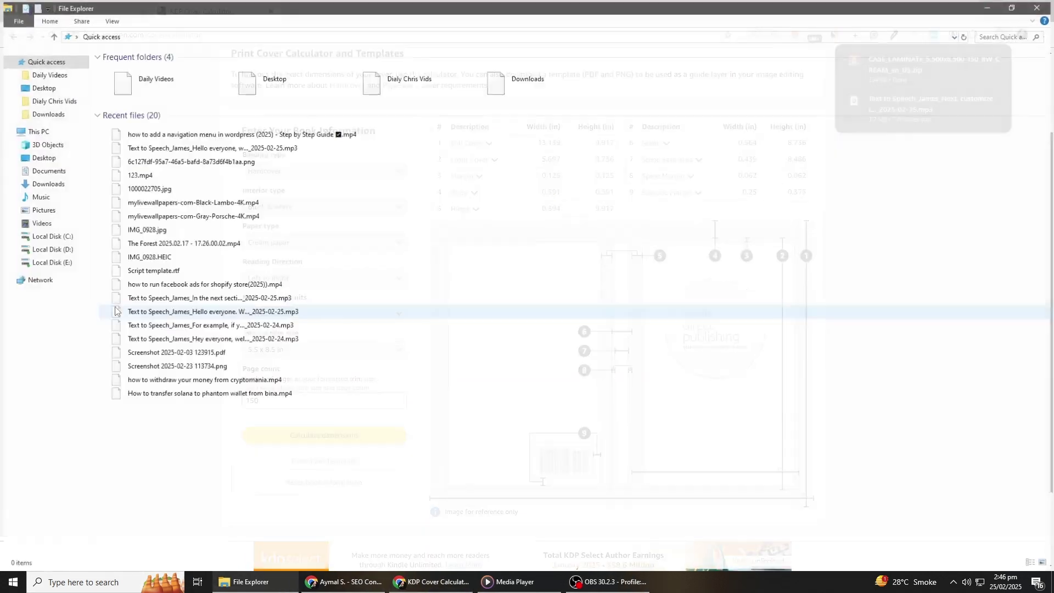
Extract the downloaded template zip in E: Downloads into a new folder and open it
click(50, 263)
double_click(149, 98)
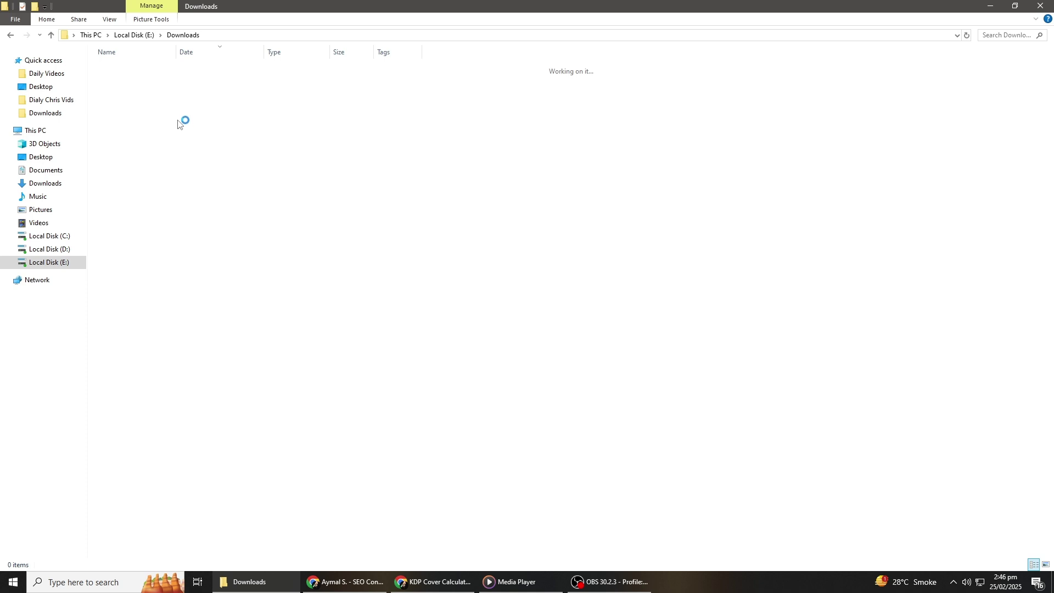
right_click(128, 106)
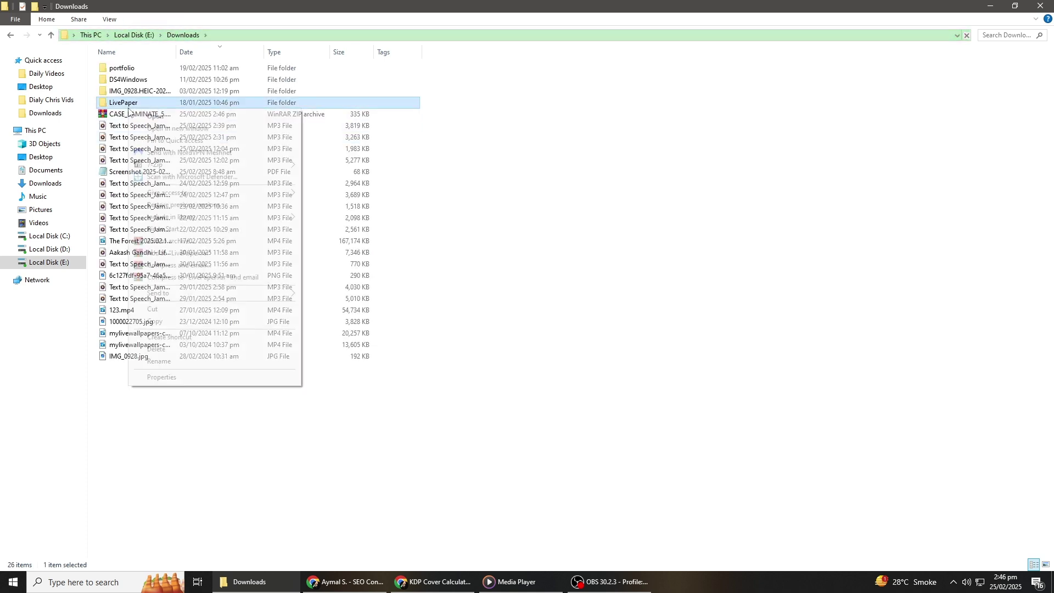
click(131, 113)
right_click(130, 113)
click(145, 165)
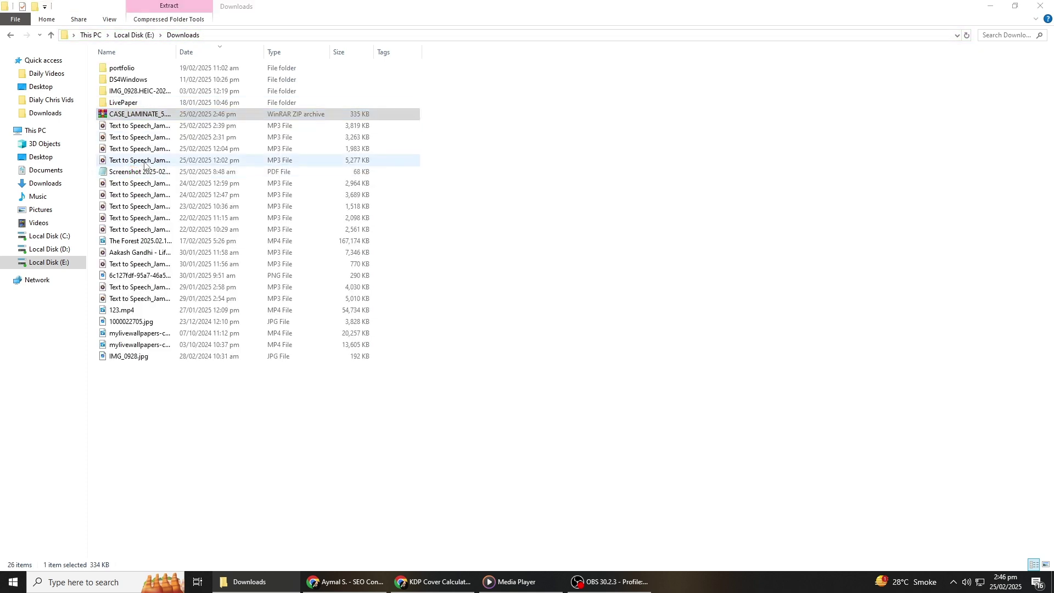
click(548, 413)
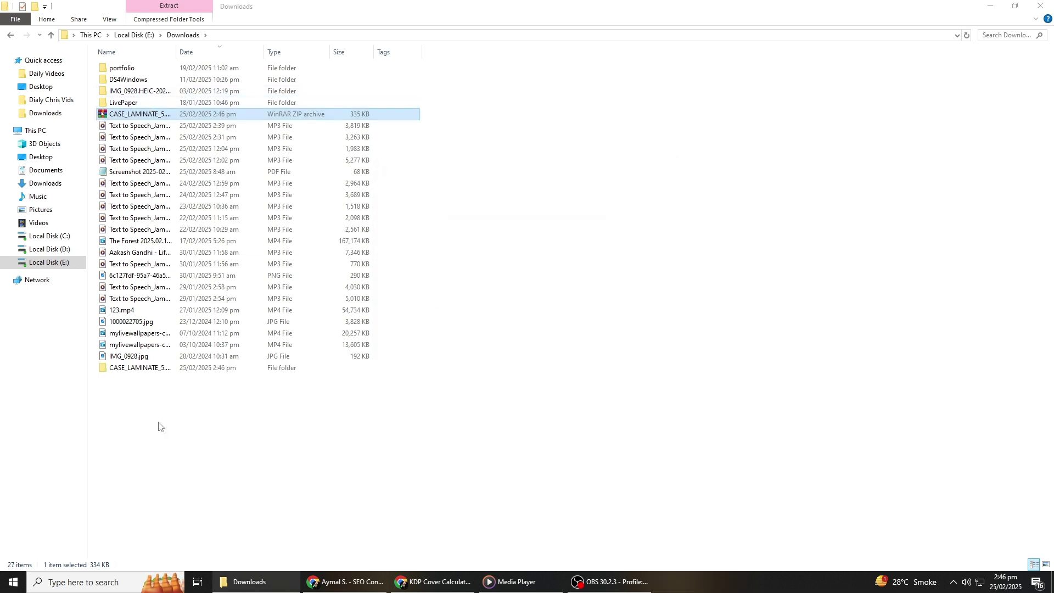
double_click(159, 367)
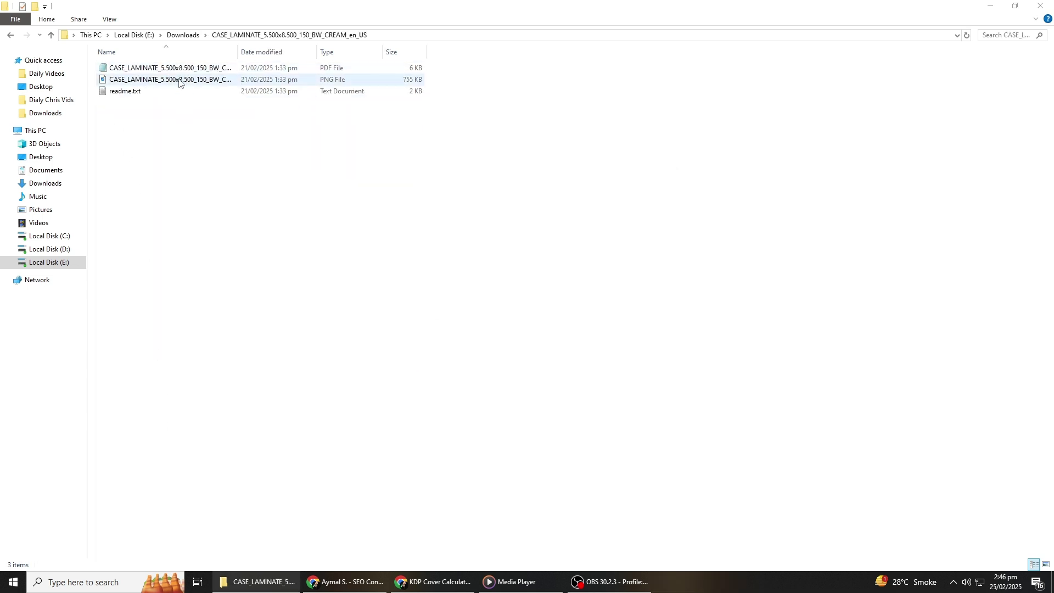
Restore the template folder window from full screen and return to the Canva home page
click(1015, 6)
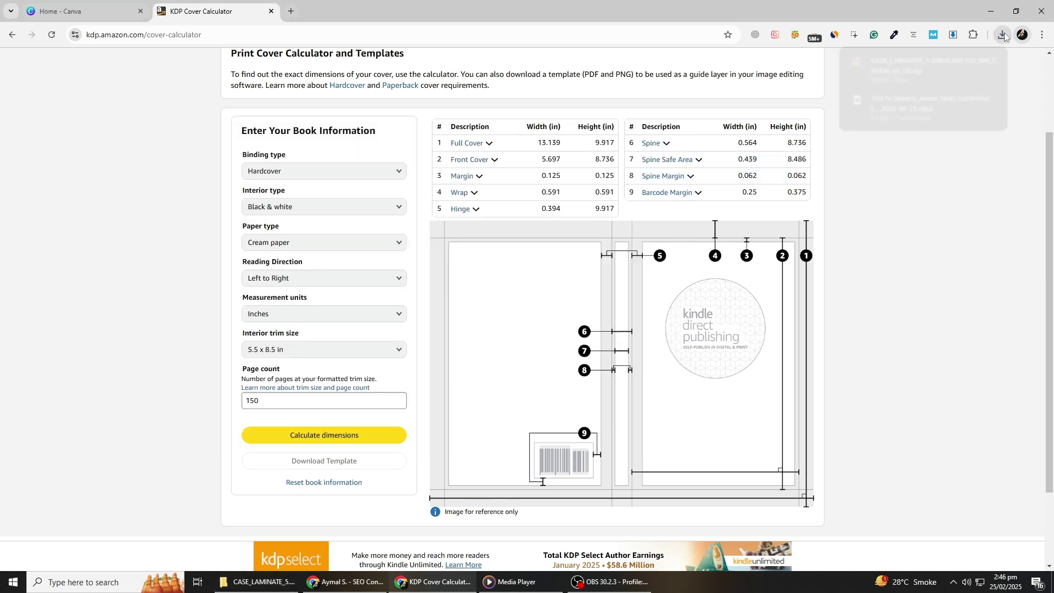
click(268, 586)
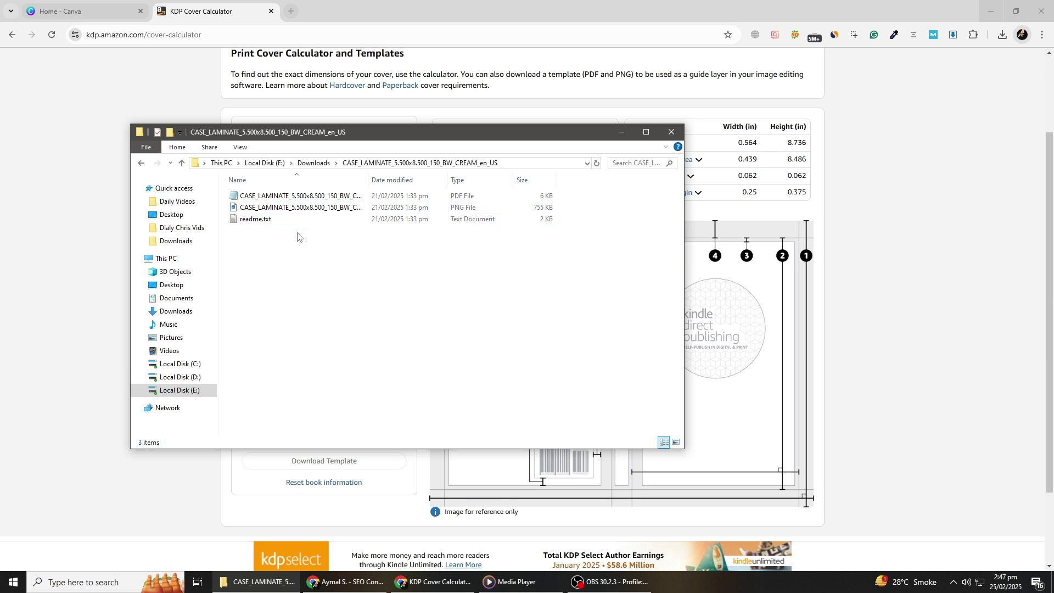
click(88, 11)
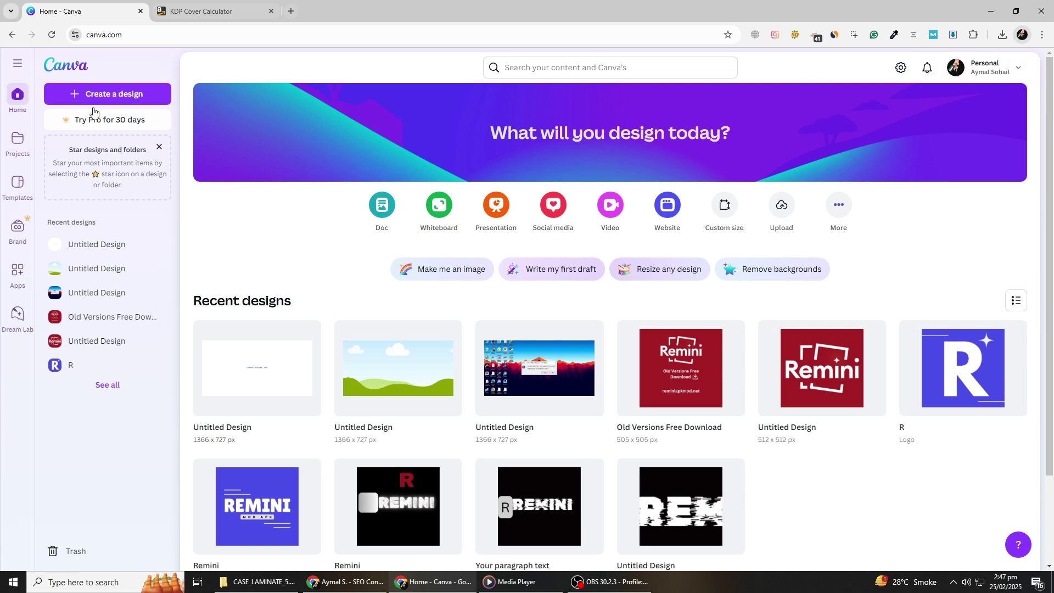
Start a custom-size Canva design measured in inches
click(113, 96)
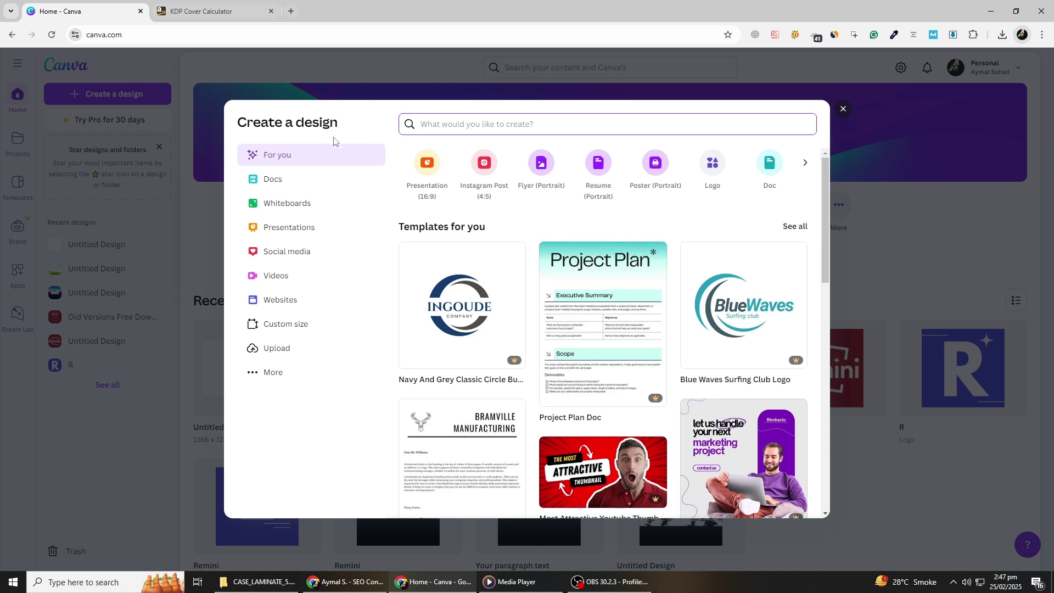
click(289, 325)
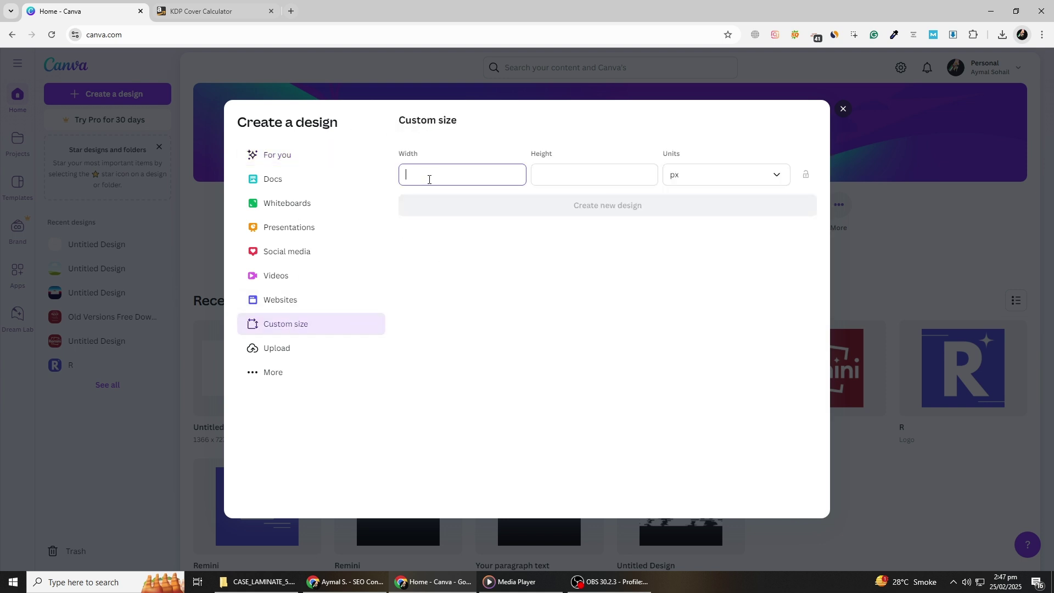
click(713, 181)
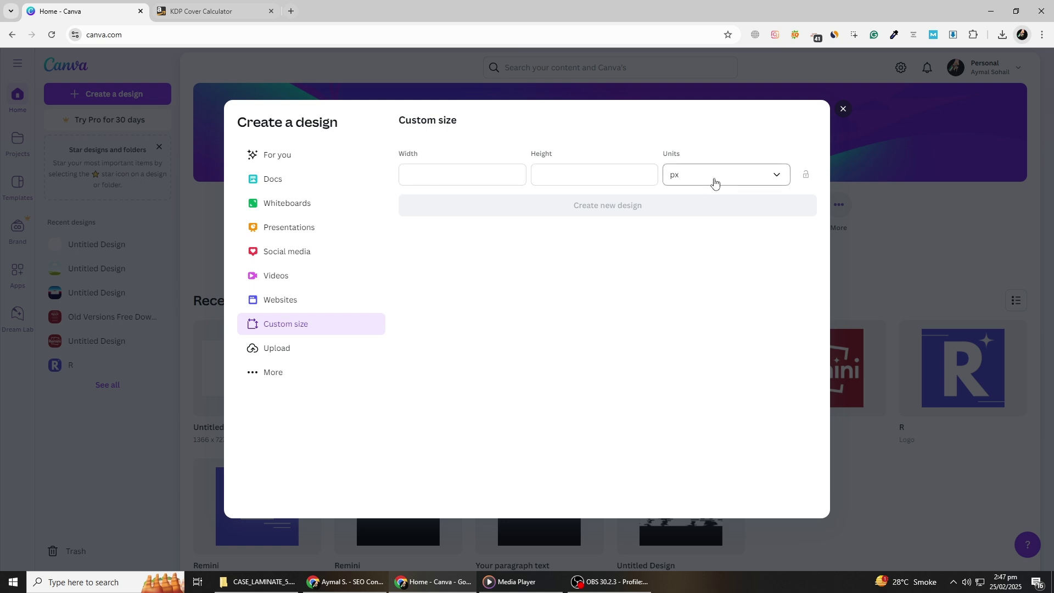
click(681, 230)
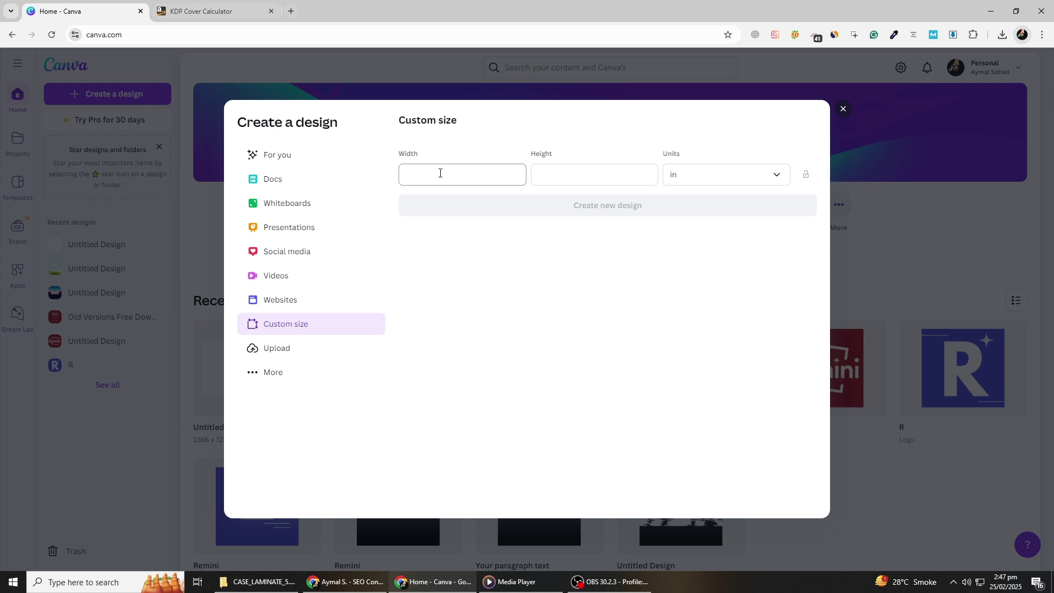
Copy the 13.139 in full-cover width from the KDP calculator into the design width
click(203, 11)
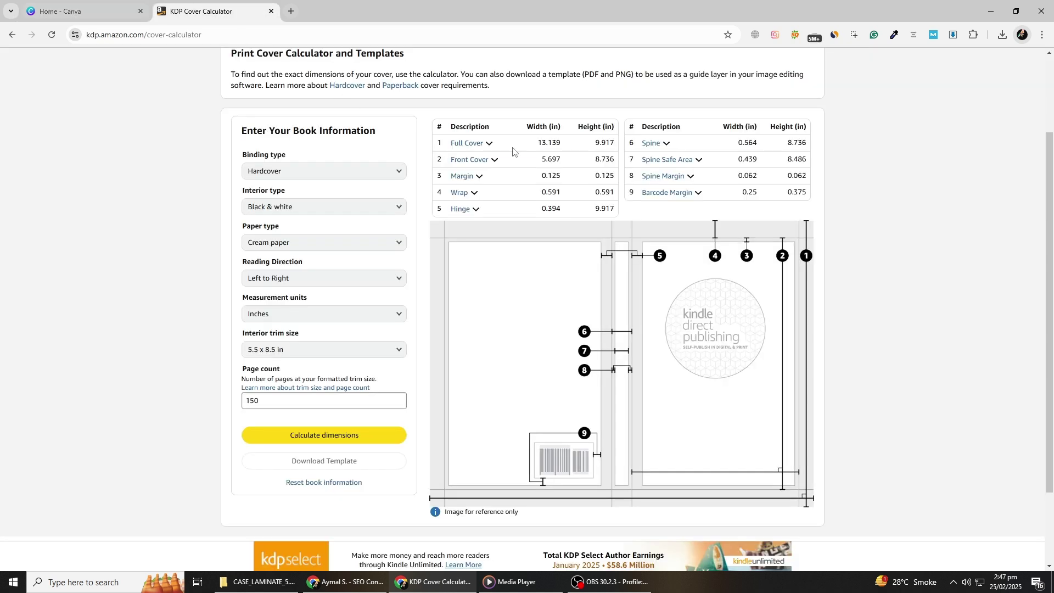
drag(537, 144, 560, 143)
key(ctrl+c)
click(82, 11)
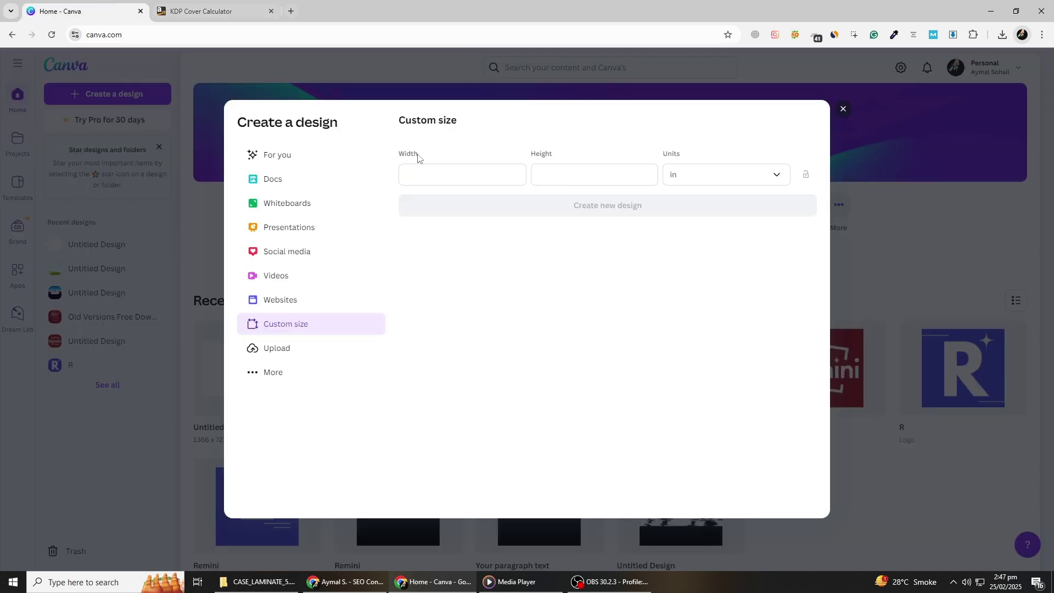
click(431, 168)
key(ctrl+v)
Copy the 9.917 in full-cover height into the design height and create the design
key(ctrl+Tab)
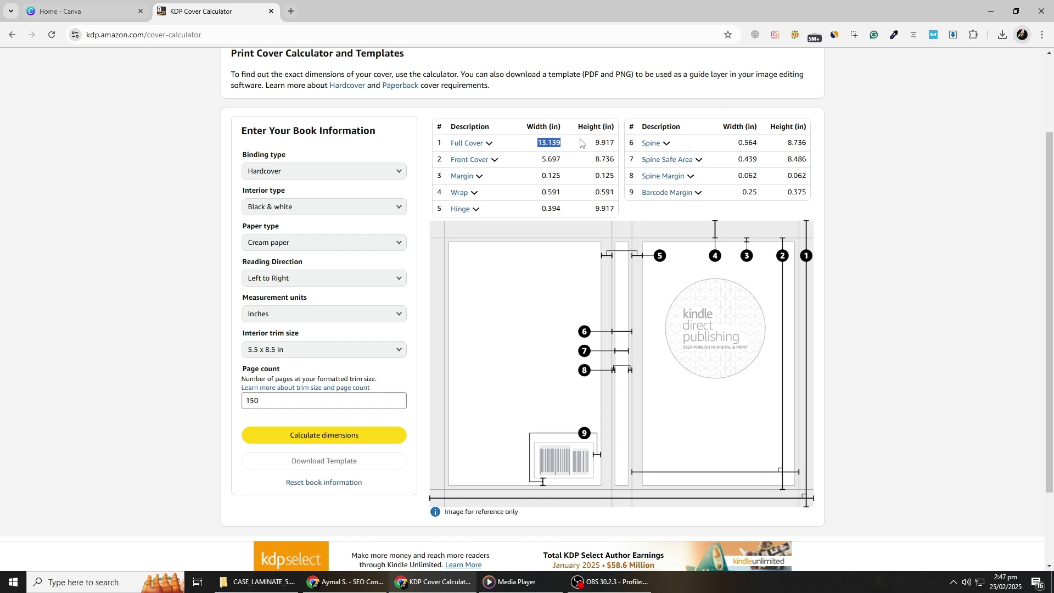
drag(595, 143, 614, 144)
key(ctrl+c)
key(ctrl+shift+Tab)
click(552, 173)
key(ctrl+v)
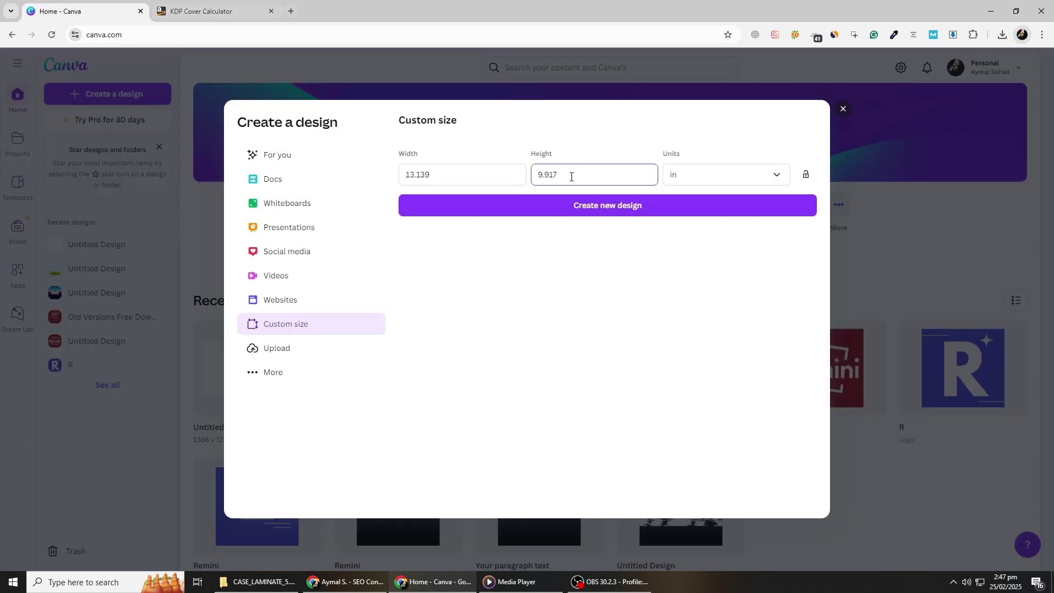
click(565, 206)
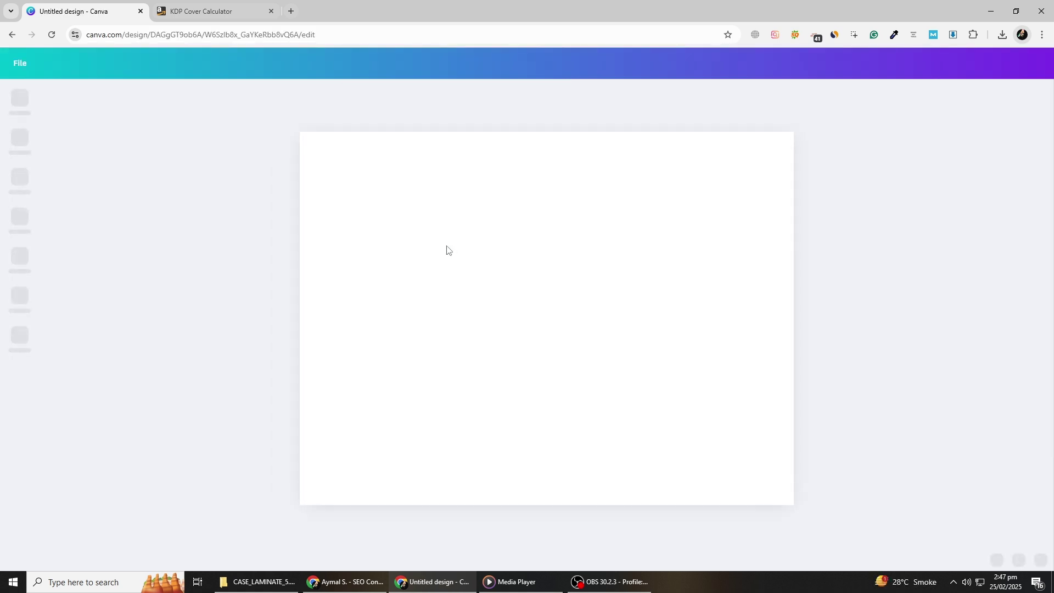
Drag the KDP template PNG onto the page and stretch it to fill the page
click(254, 583)
drag(258, 211, 729, 296)
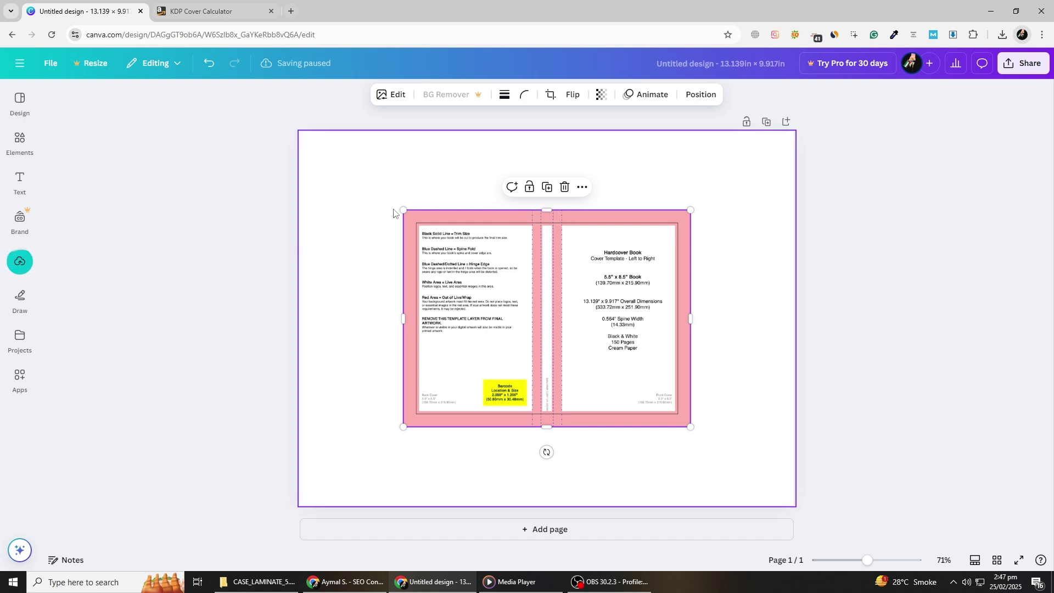
drag(403, 209, 289, 148)
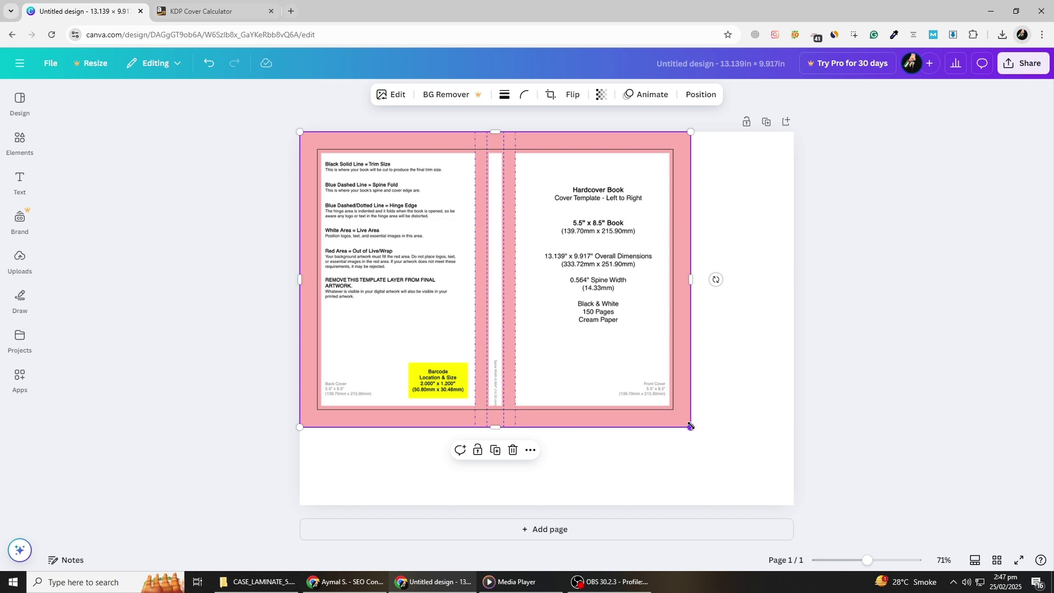
drag(691, 427, 794, 505)
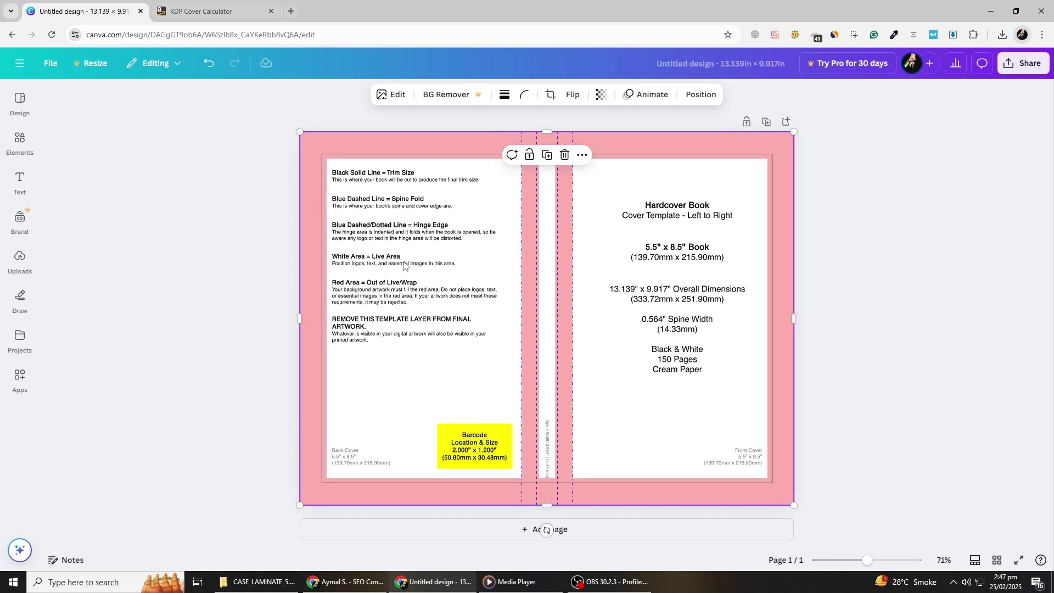
Fade the template image to 24 transparency and lock it in place
click(601, 95)
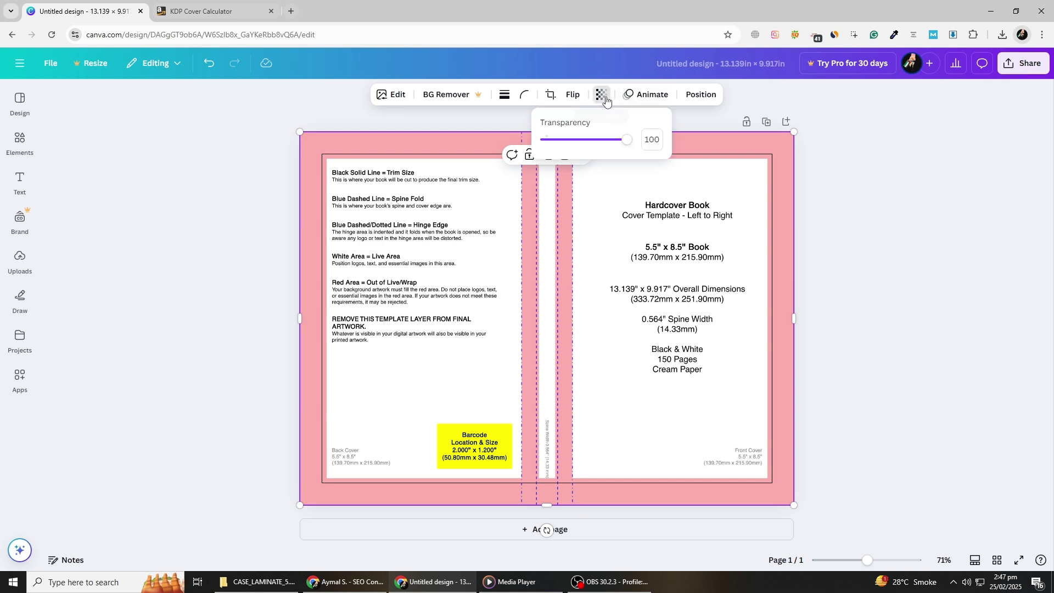
drag(610, 144, 563, 146)
drag(575, 146, 570, 147)
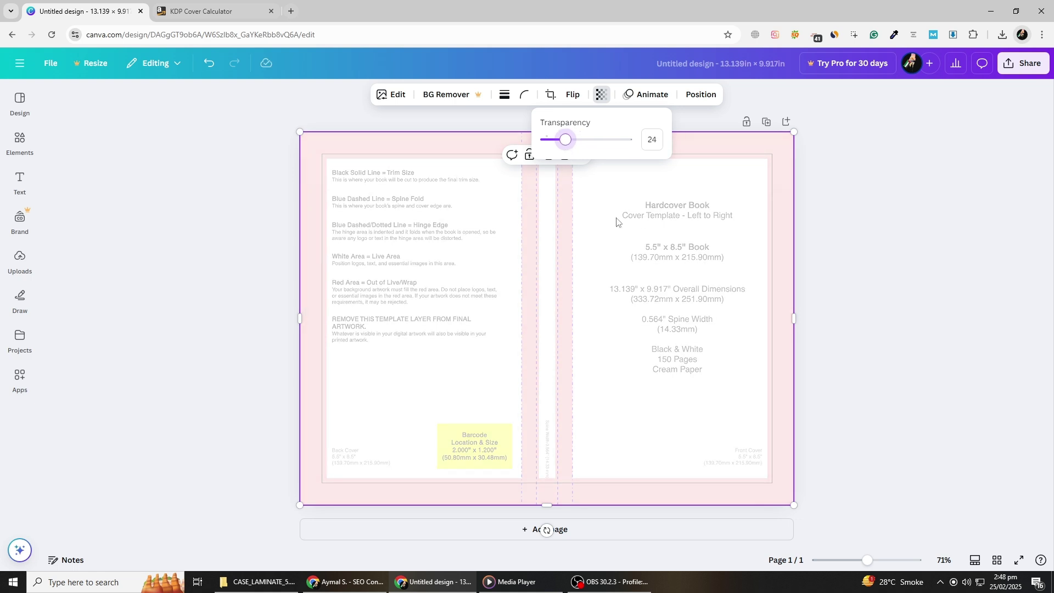
click(529, 156)
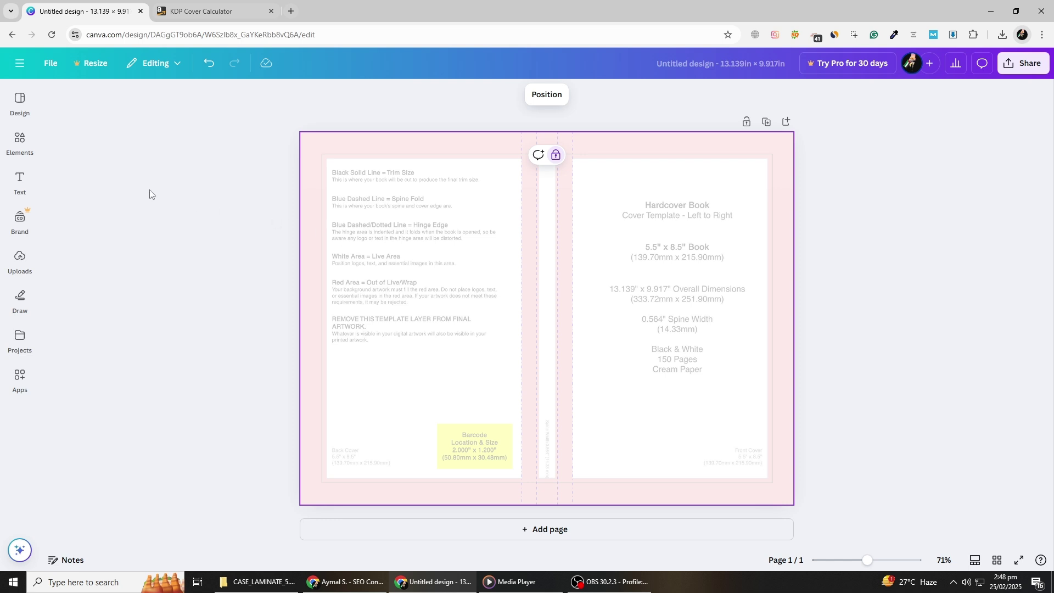
Search the Elements library for 'abstract shape'
click(19, 144)
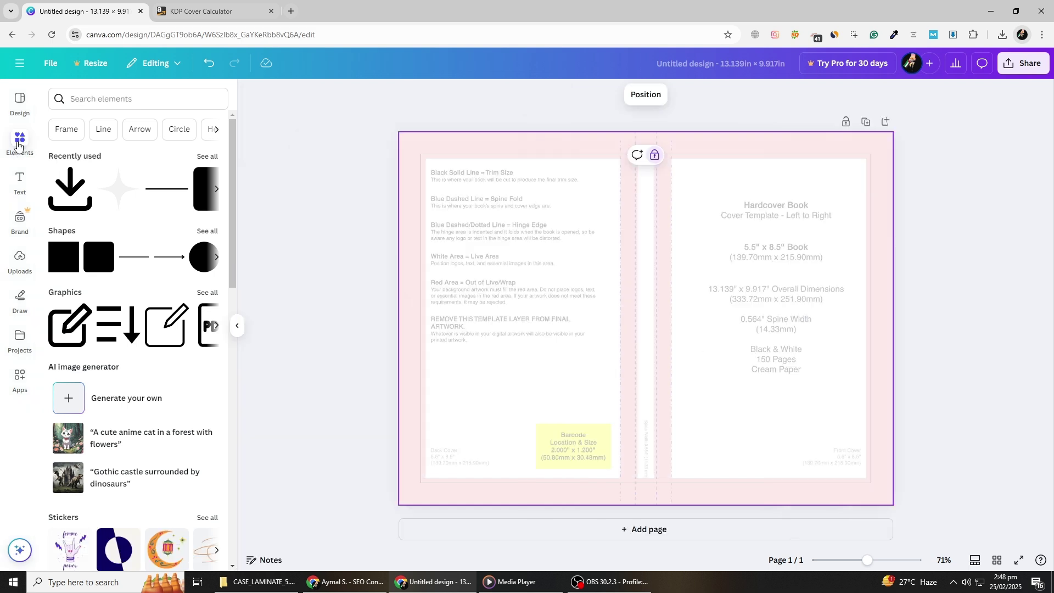
click(85, 100)
text(a)
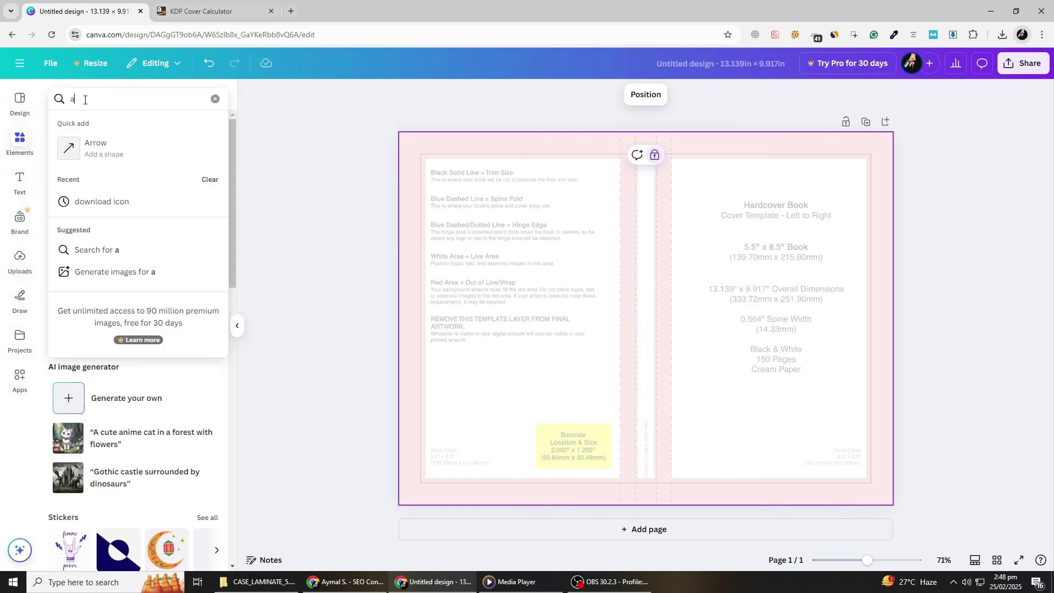
text(bstrac)
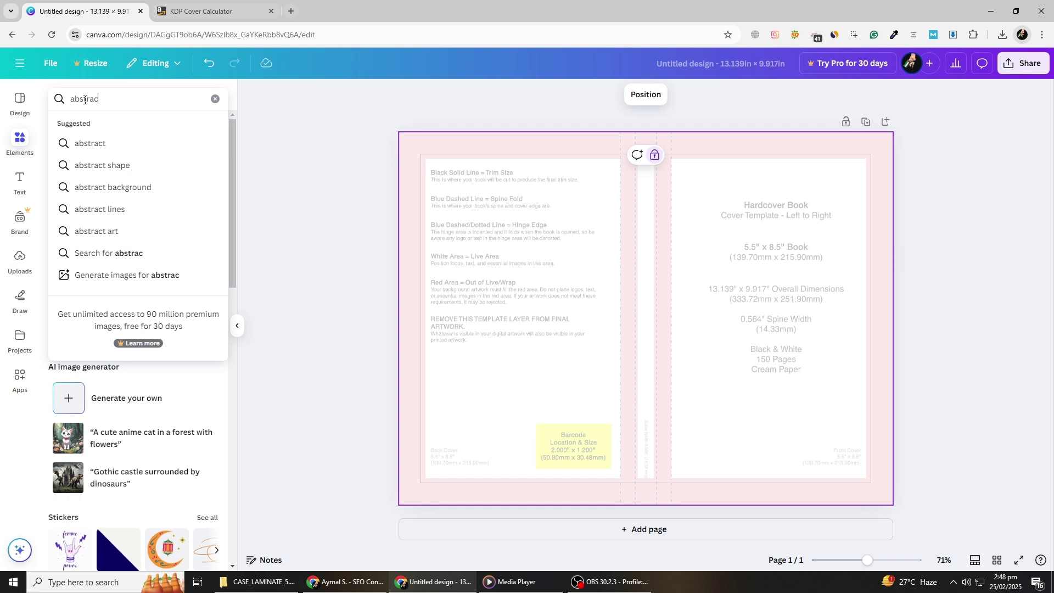
click(100, 165)
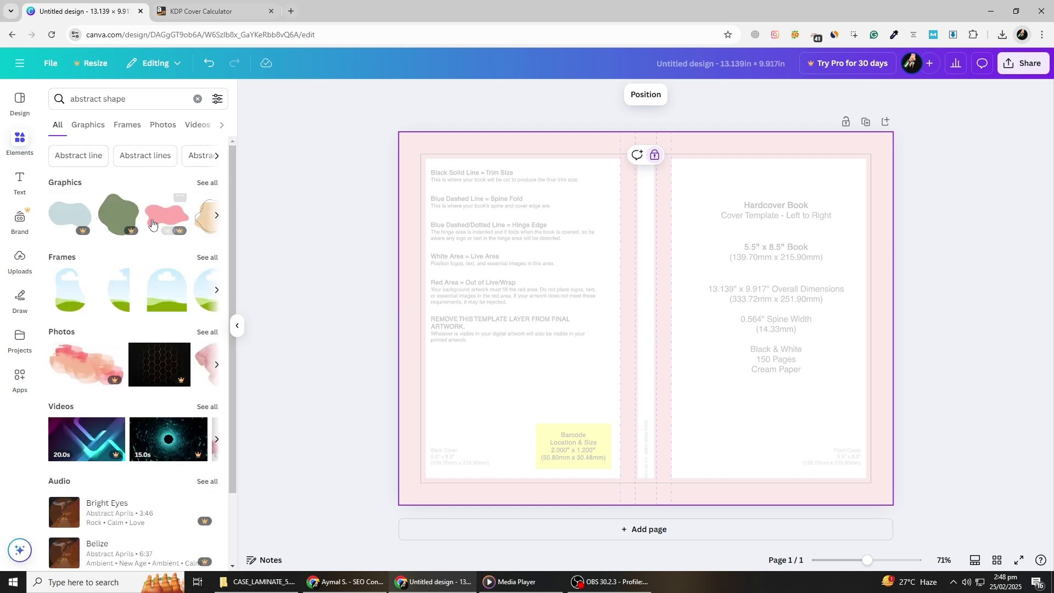
scroll(107, 356, down, 3)
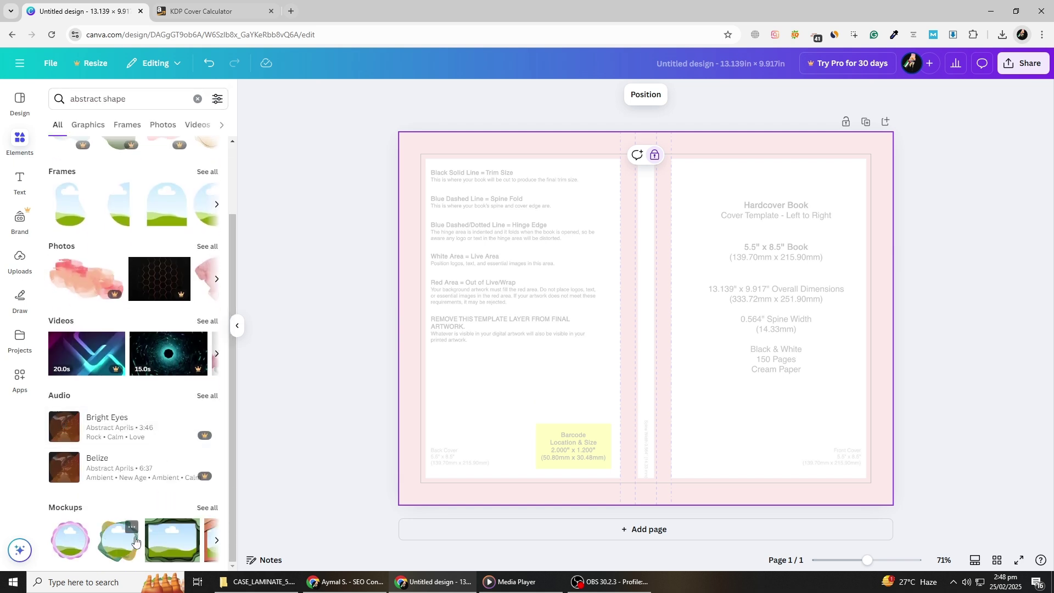
scroll(152, 218, up, 3)
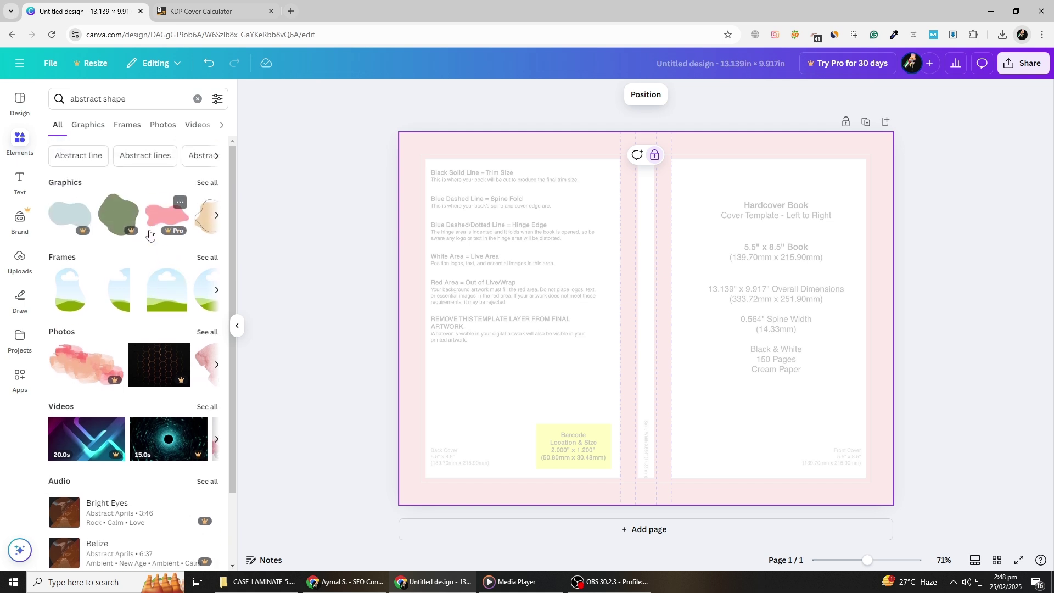
Browse more graphics and frames and add the misty pine forest photo to the canvas
click(215, 218)
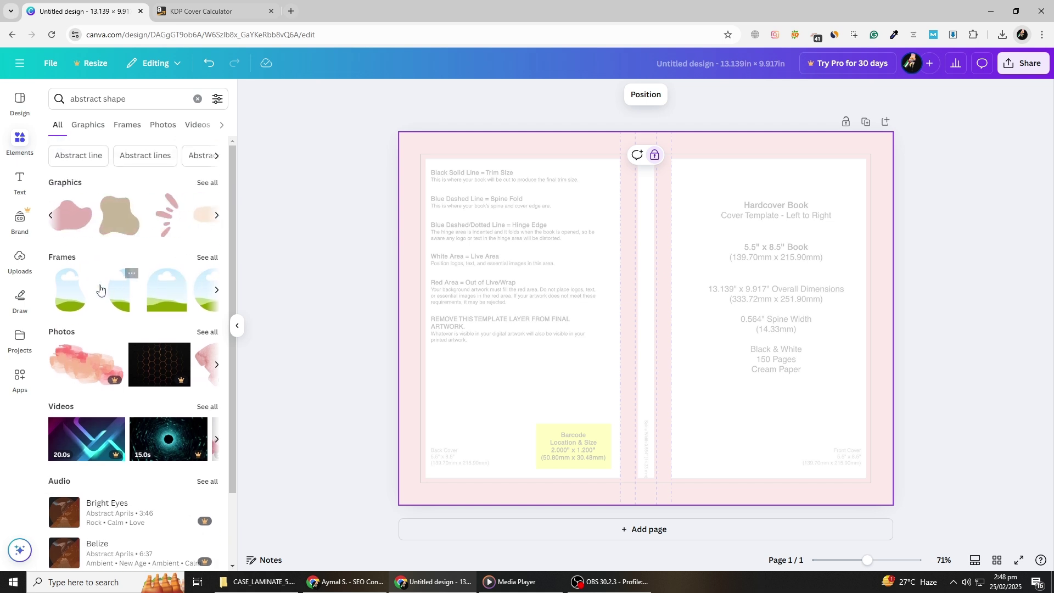
click(218, 291)
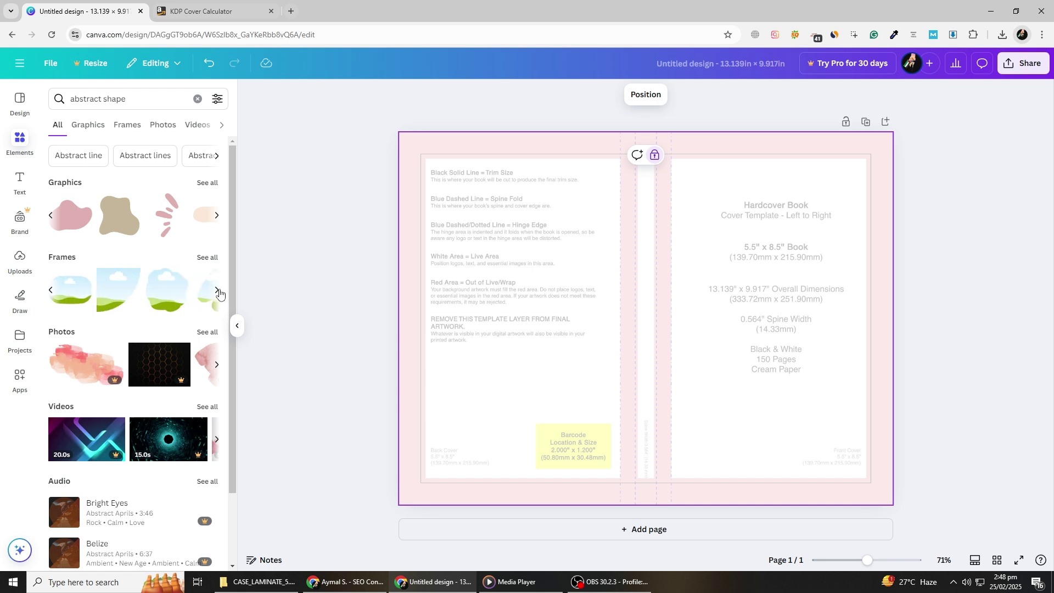
click(219, 291)
scroll(181, 412, down, 3)
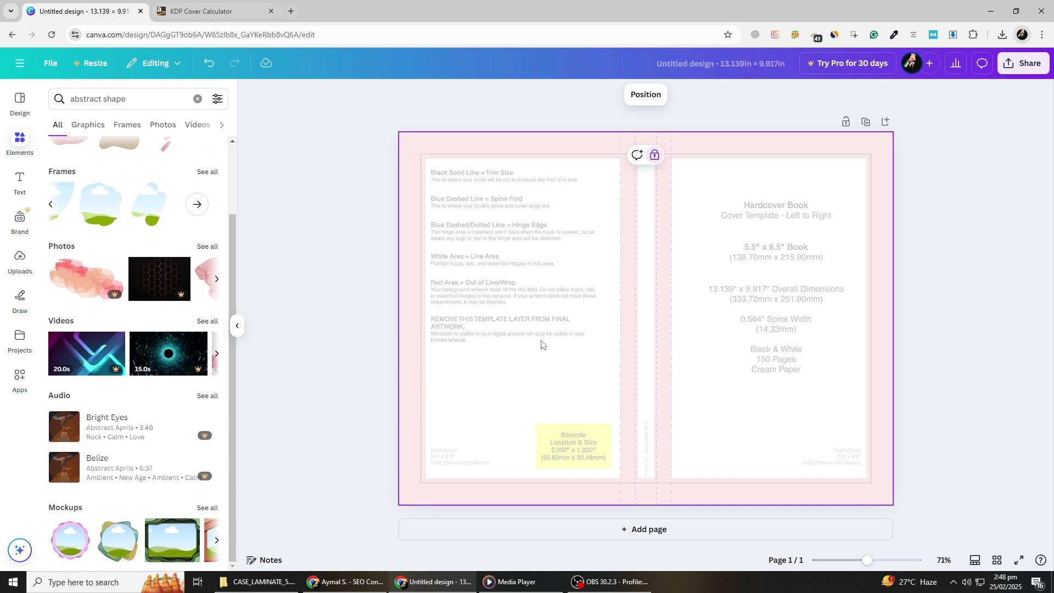
click(193, 526)
Position the misty forest photo over the front cover and select the template image
drag(609, 327, 730, 233)
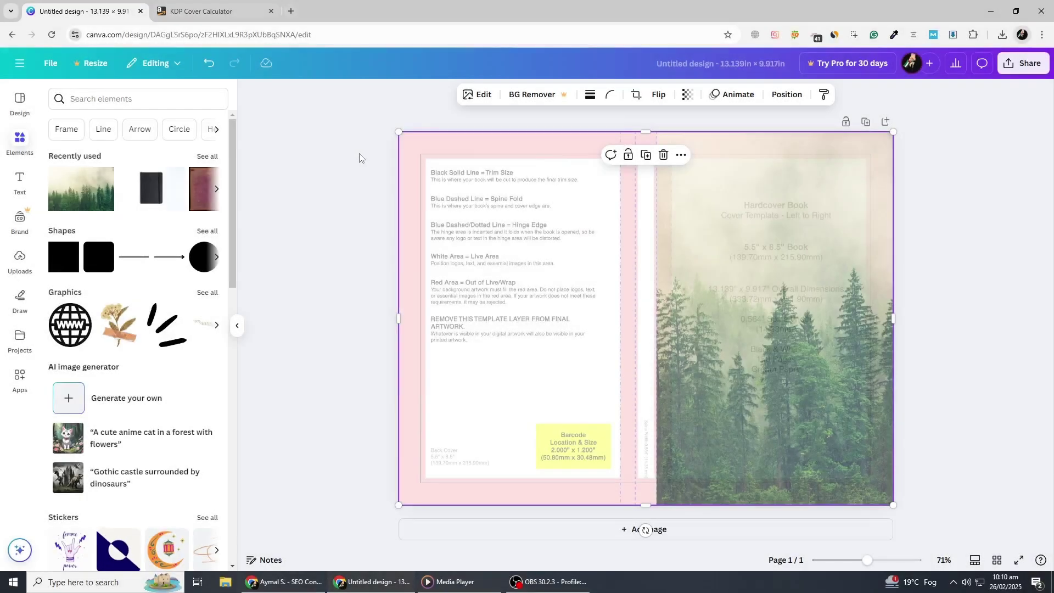
click(360, 158)
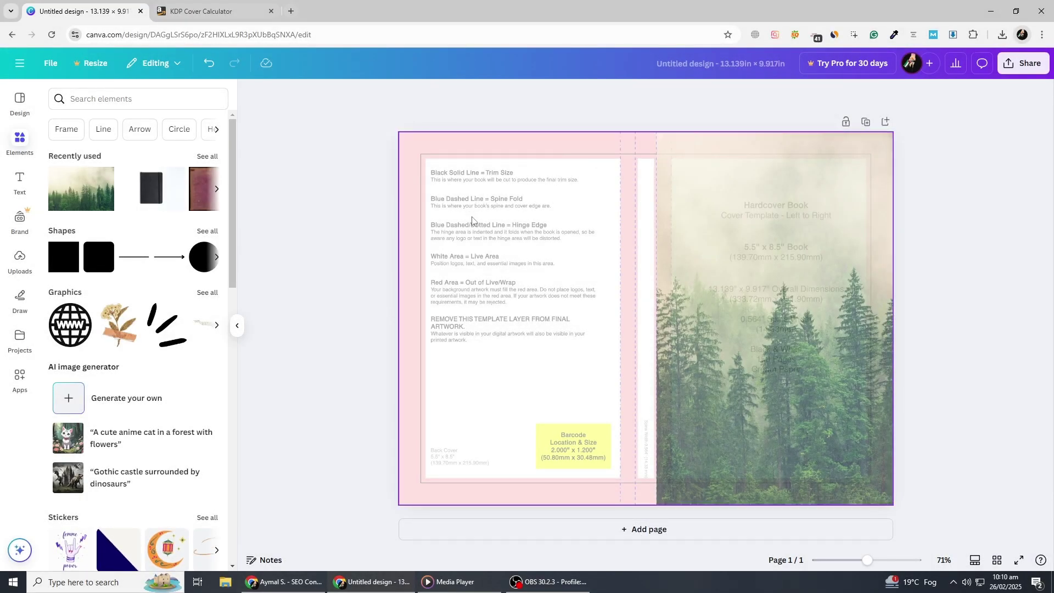
click(444, 326)
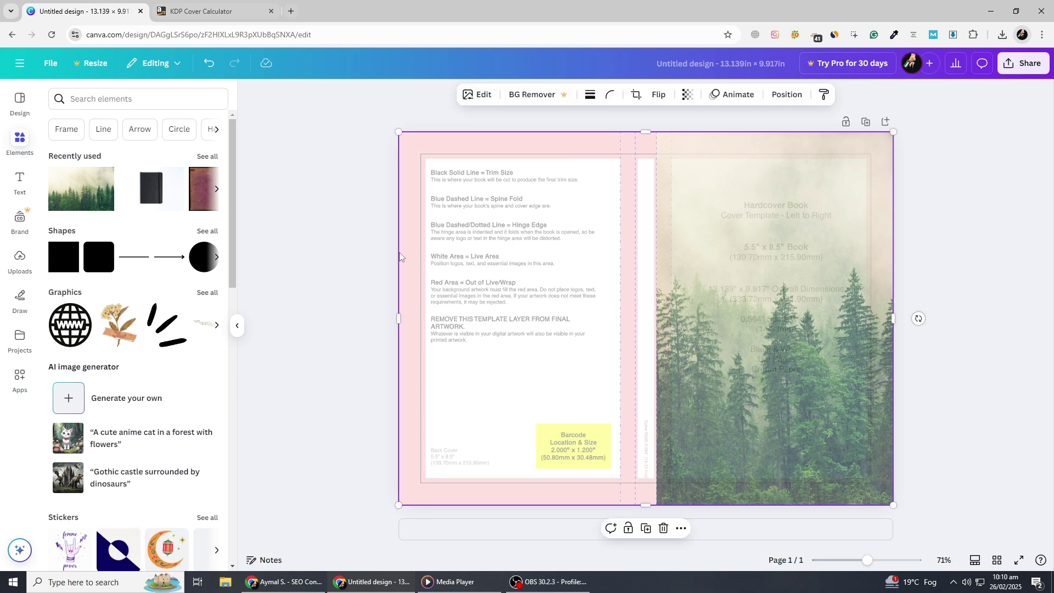
Limit the template image's Edit > Adjust settings to the Background area
click(472, 94)
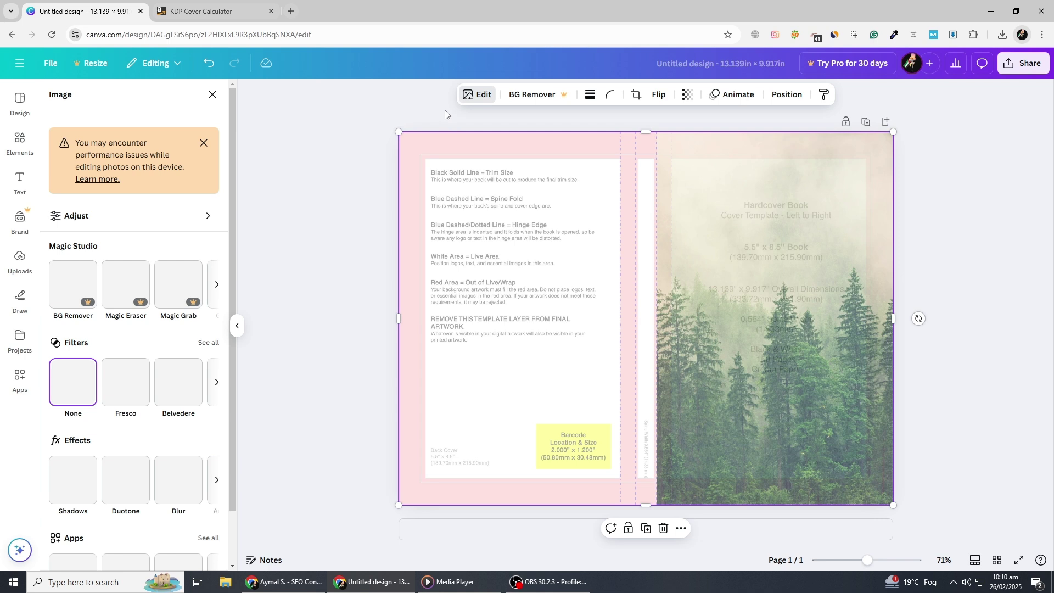
scroll(128, 331, down, 1)
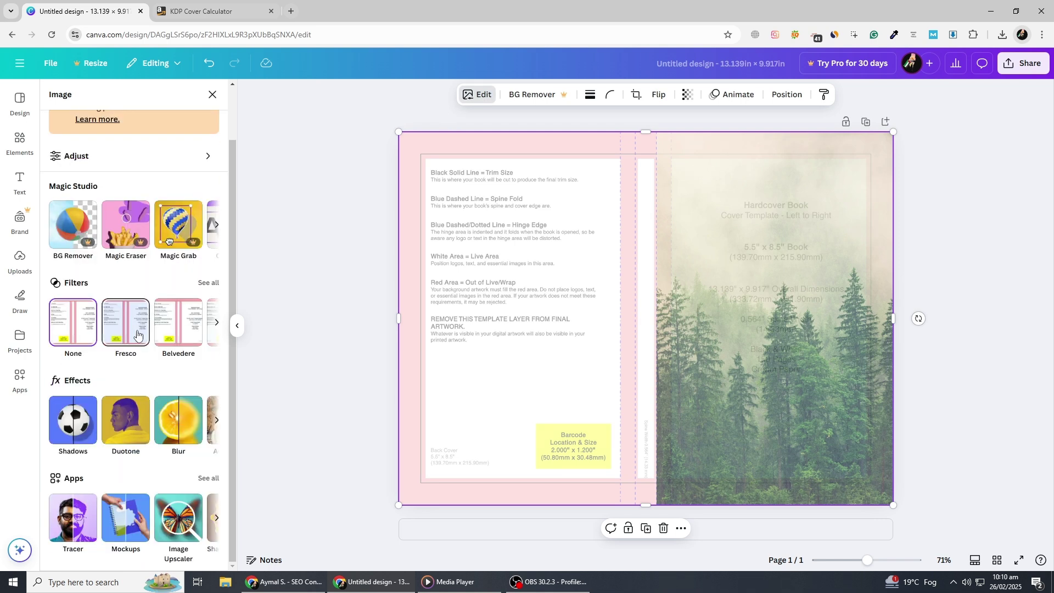
scroll(187, 341, up, 1)
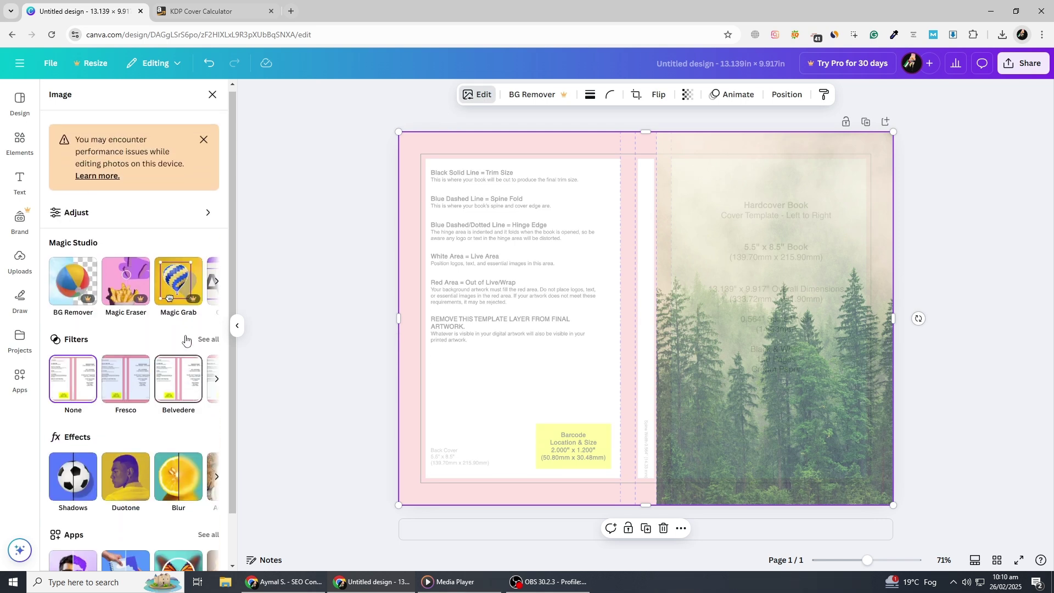
click(206, 214)
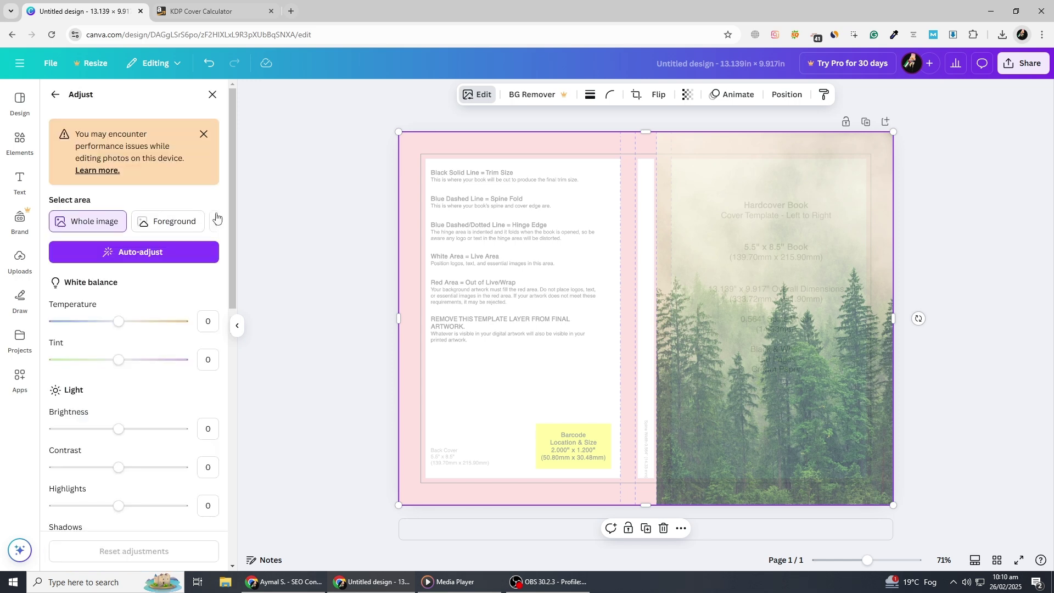
click(216, 225)
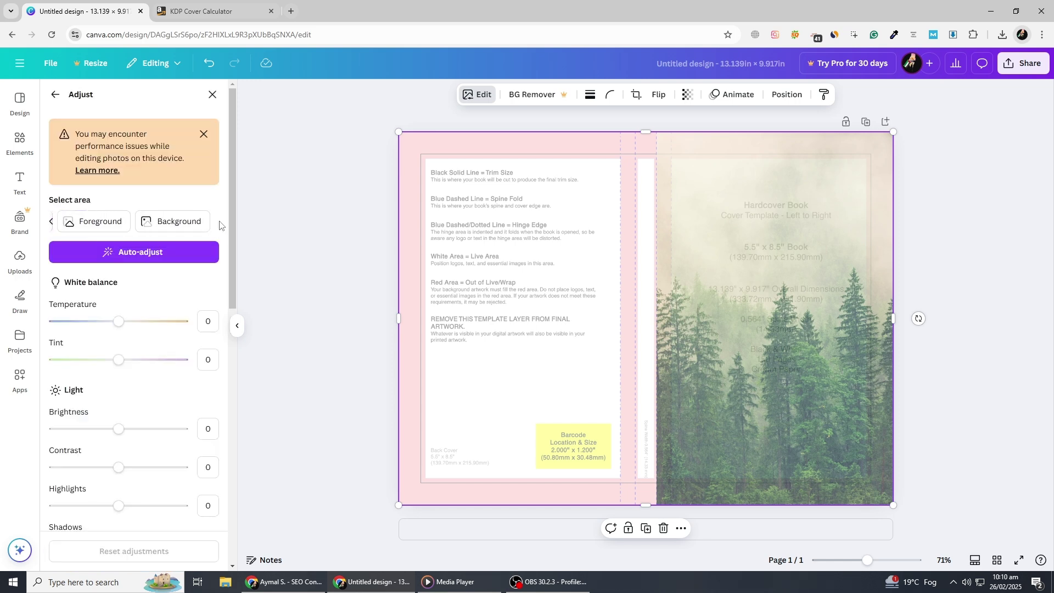
click(197, 225)
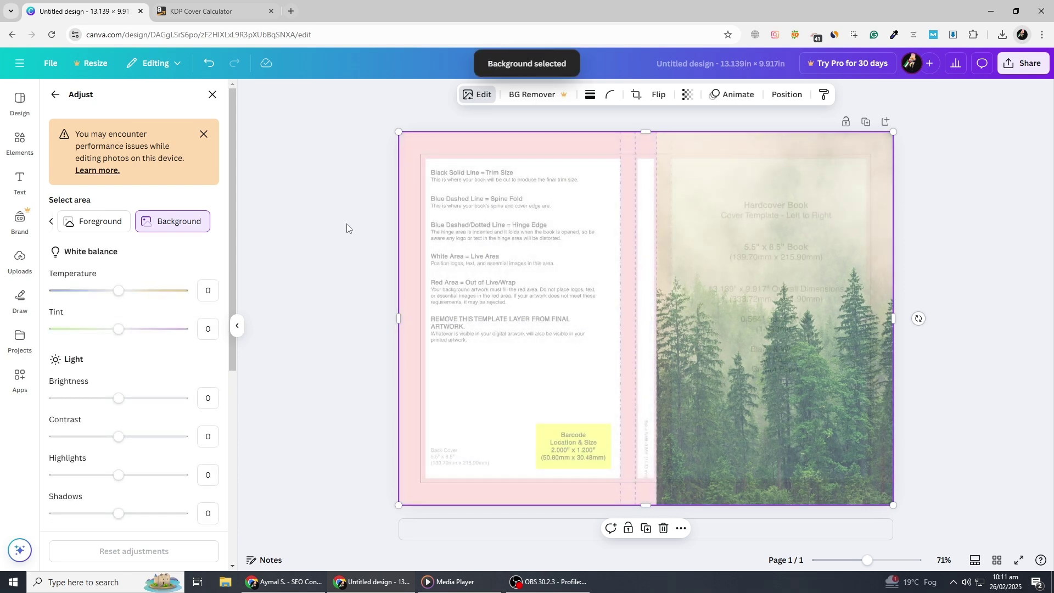
scroll(229, 287, down, 6)
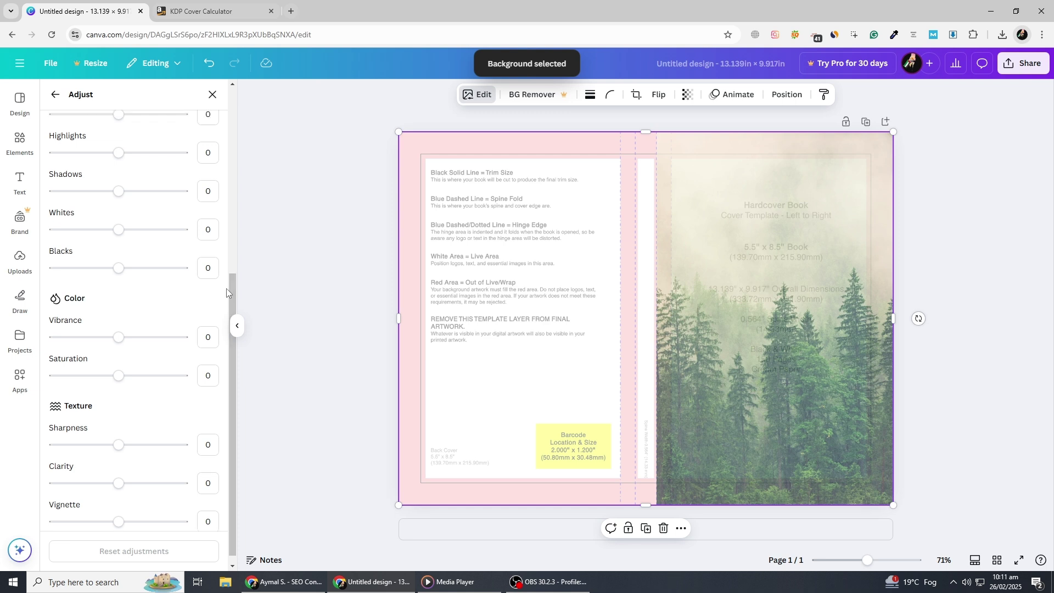
scroll(226, 288, up, 6)
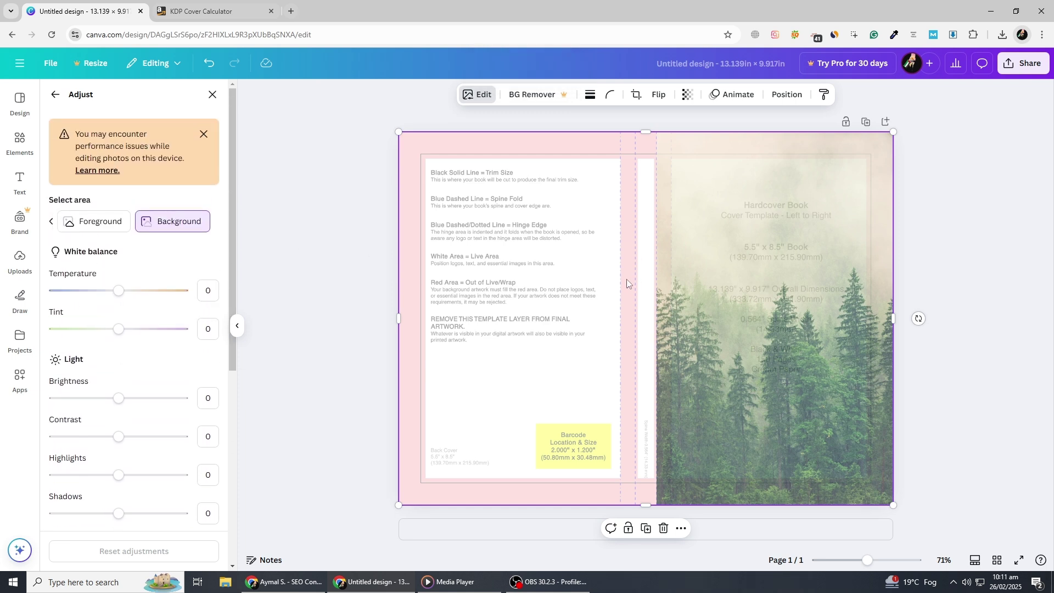
click(18, 144)
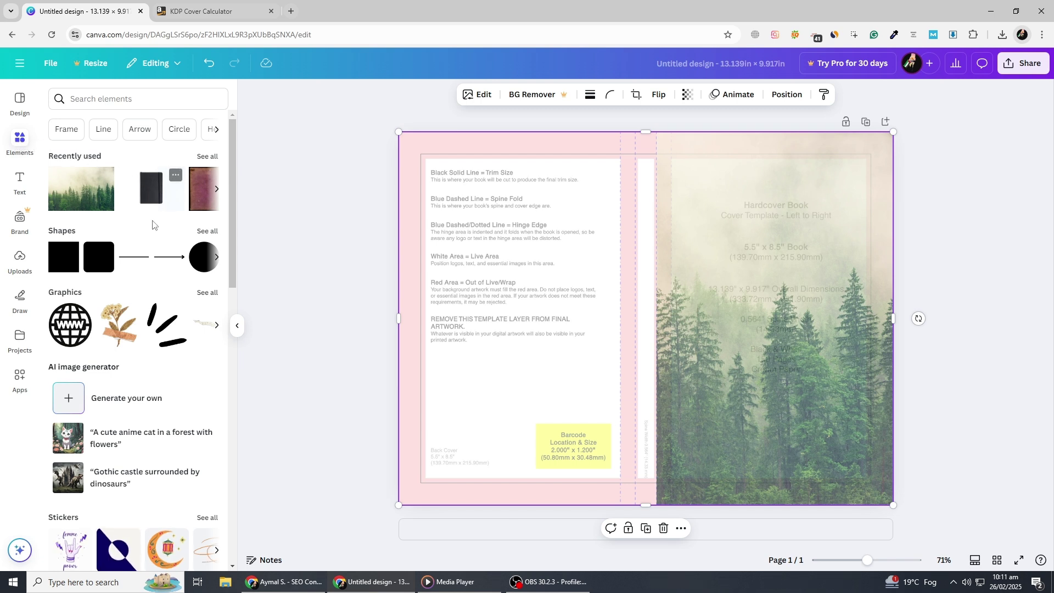
Add a square and shape it into a thin strip spanning the spine's full height
click(63, 261)
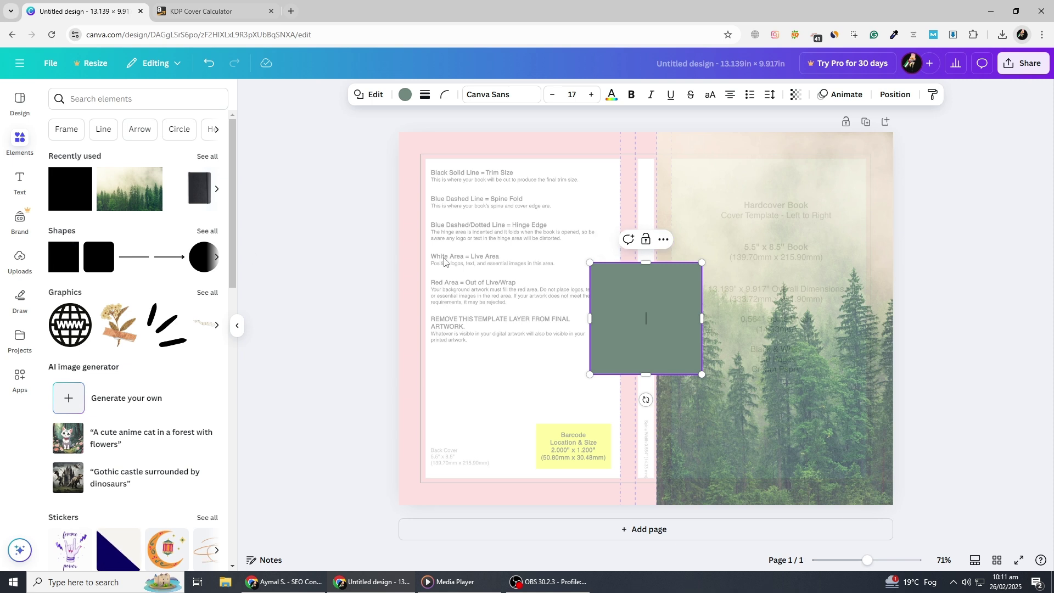
drag(697, 314, 612, 321)
drag(597, 285, 645, 132)
drag(648, 368, 645, 505)
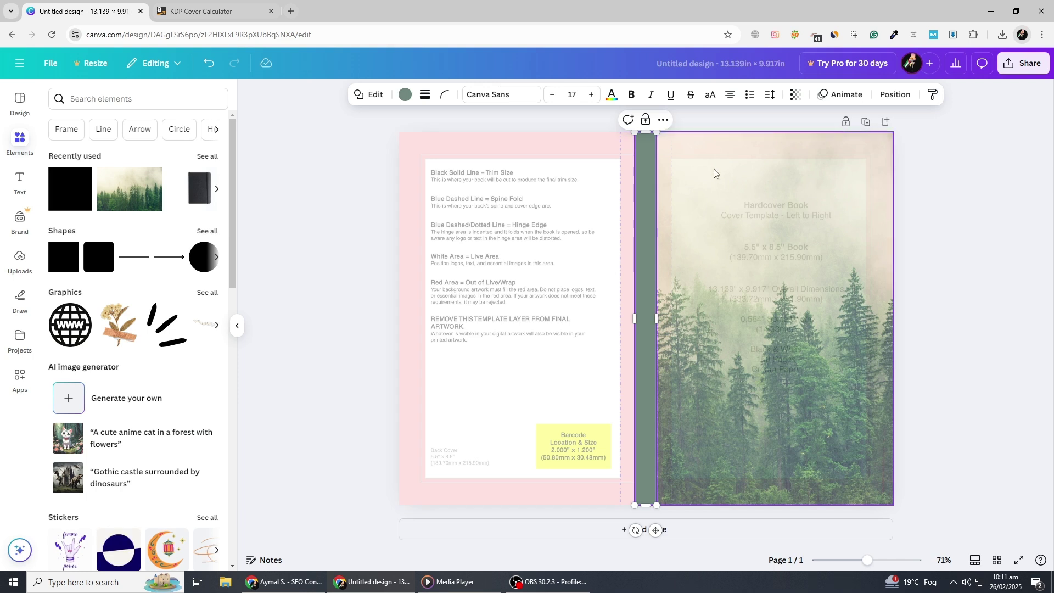
Set the spine strip to 65 transparency and sage green #84996f
click(795, 94)
drag(802, 140, 795, 141)
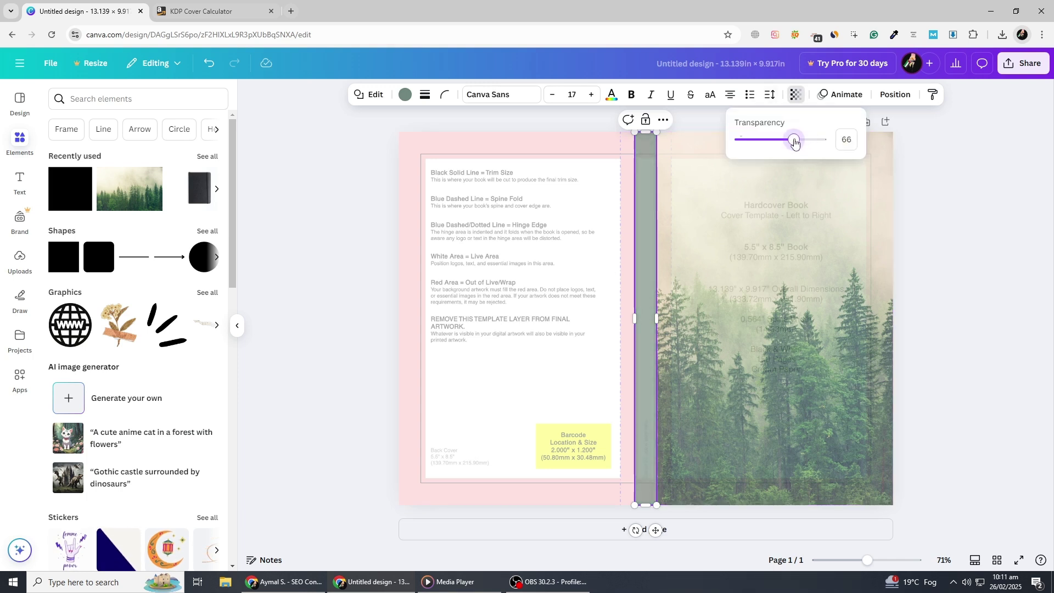
click(611, 95)
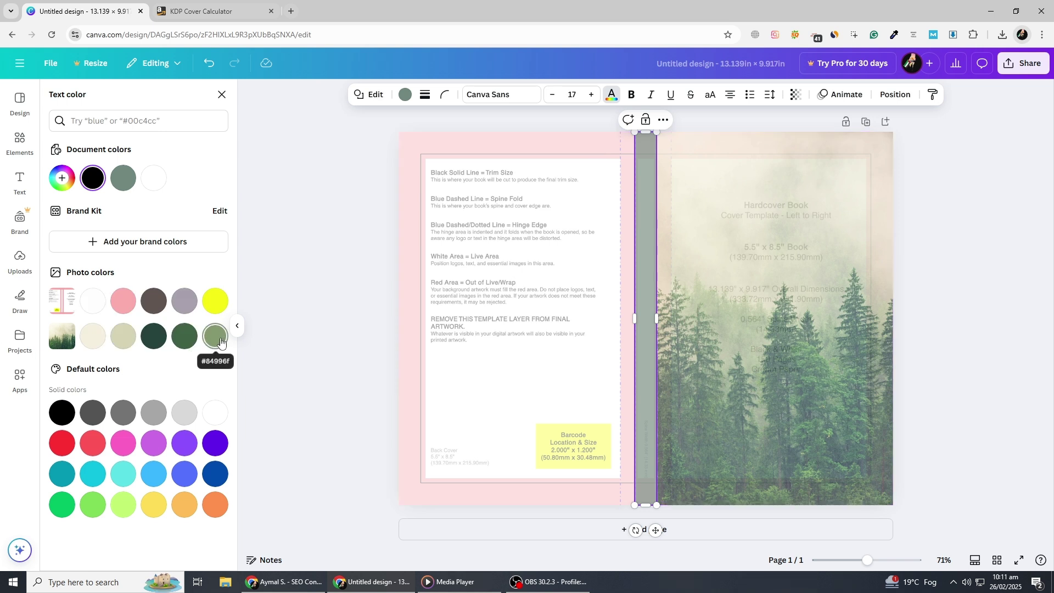
click(215, 336)
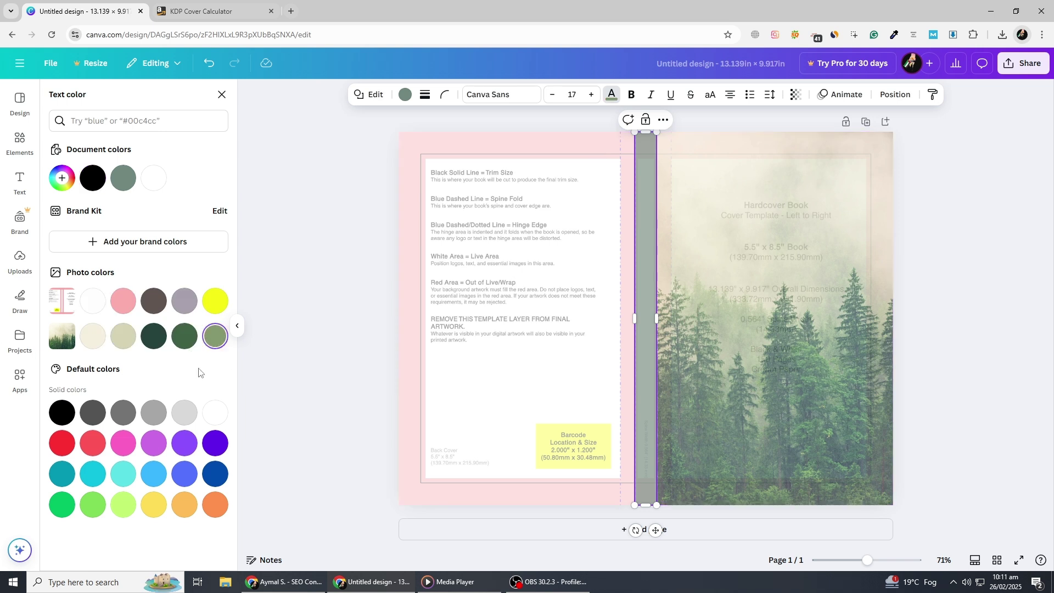
click(20, 141)
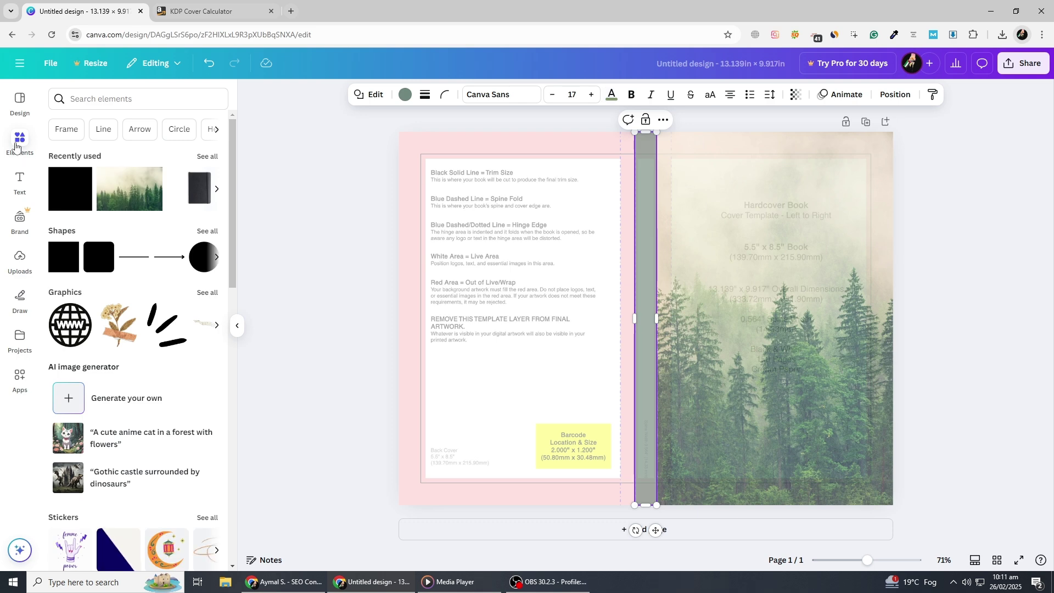
Search graphics for 'seamless' patterns and add the grey scallop pattern
click(93, 101)
text(seam)
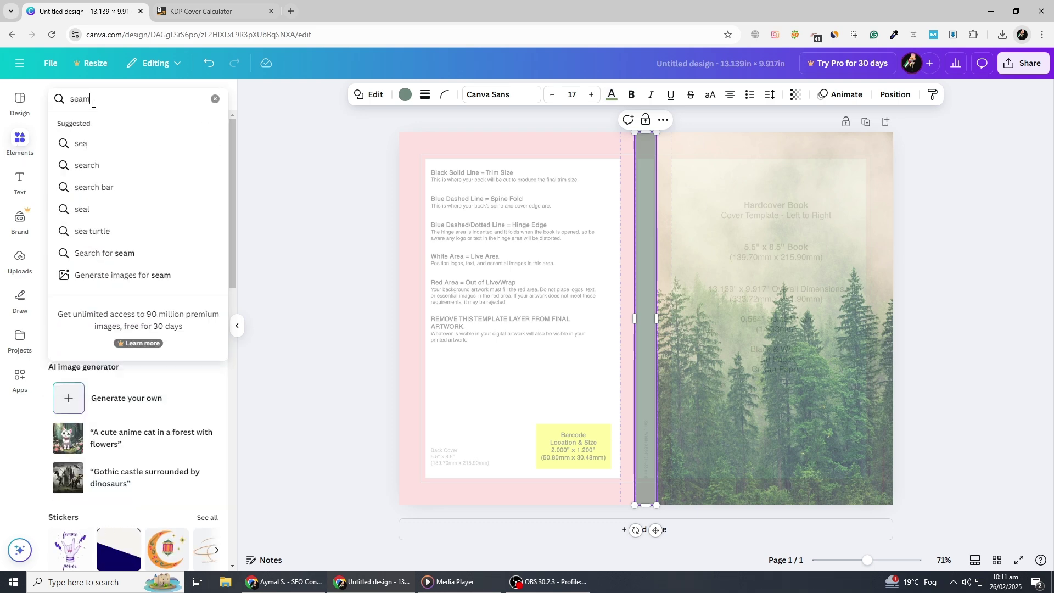
text(less)
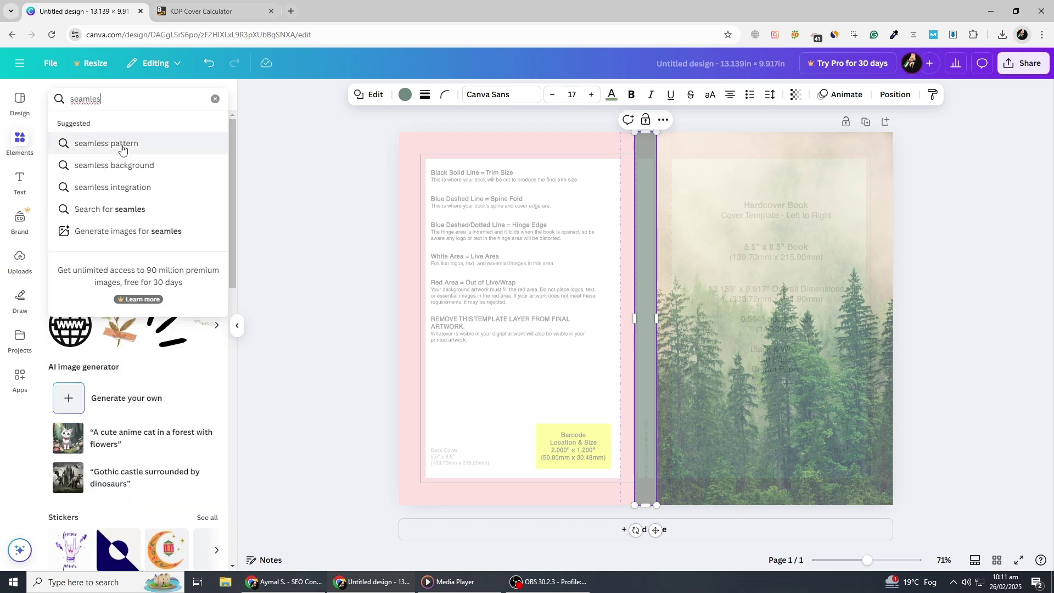
click(122, 143)
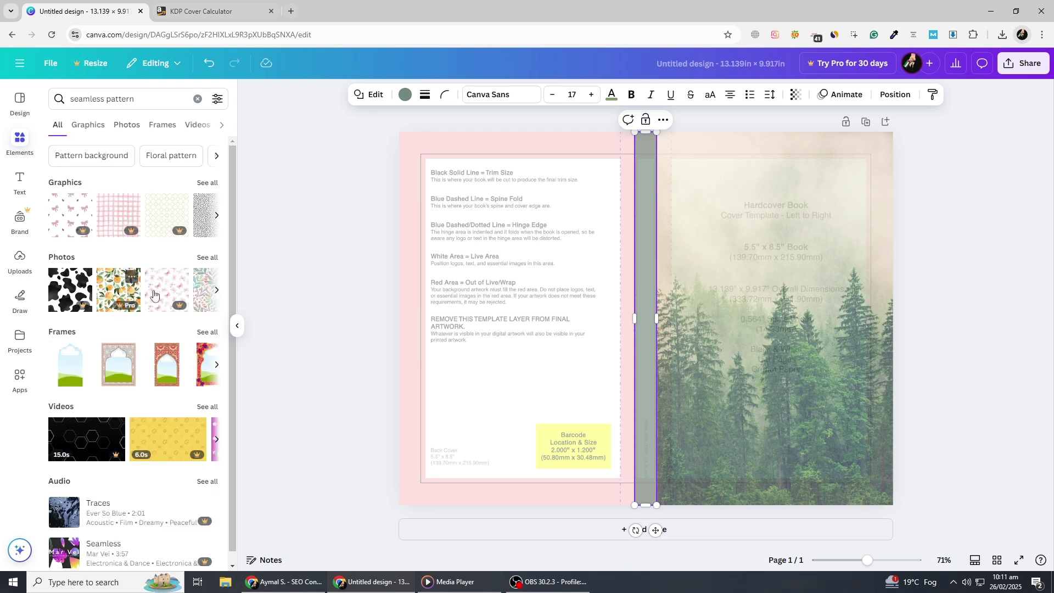
scroll(140, 354, down, 1)
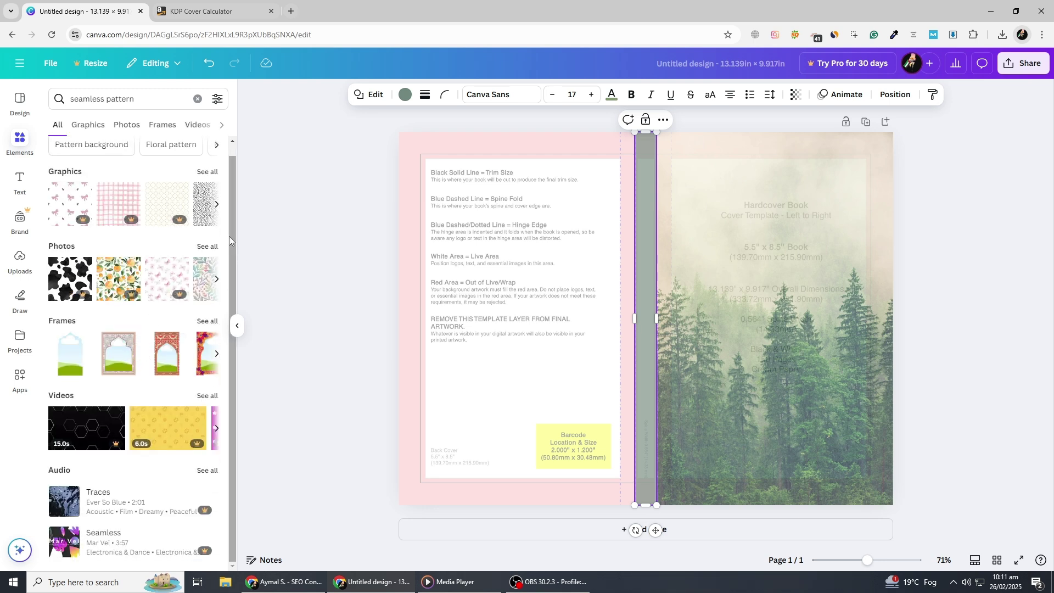
click(208, 173)
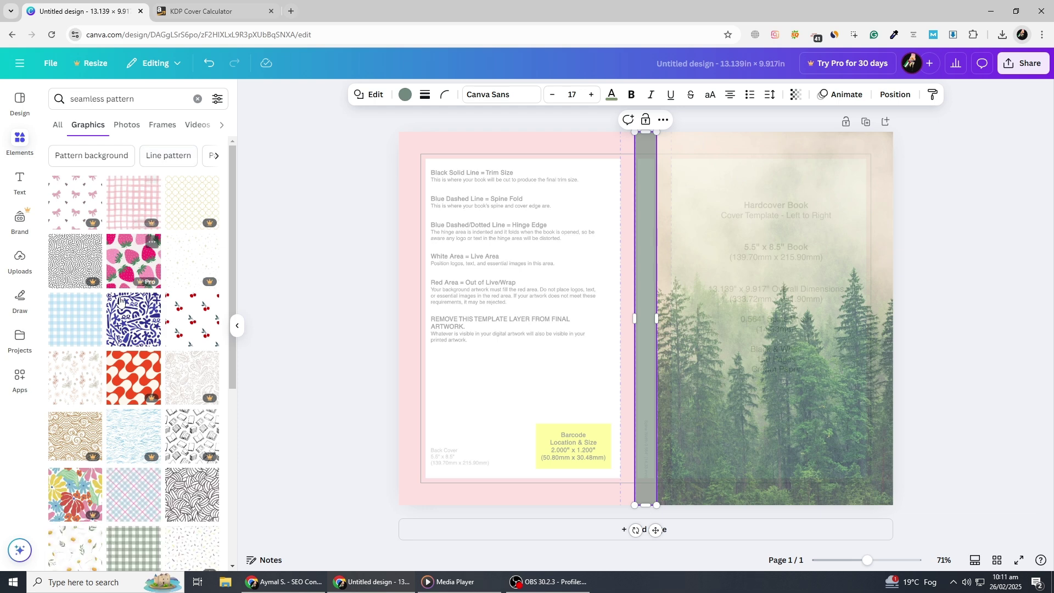
scroll(131, 412, down, 2)
scroll(131, 412, down, 3)
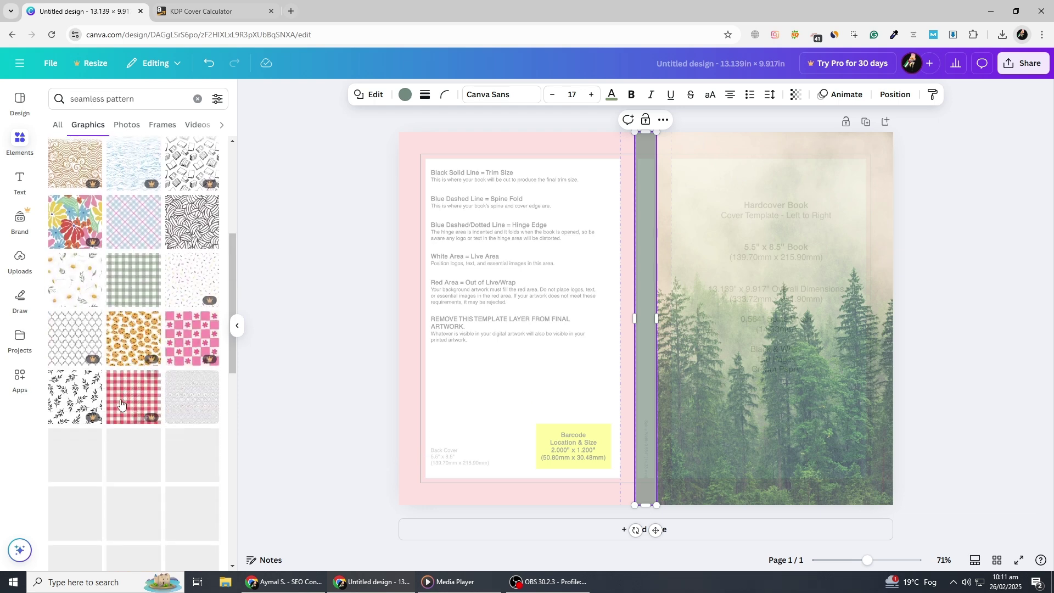
click(187, 393)
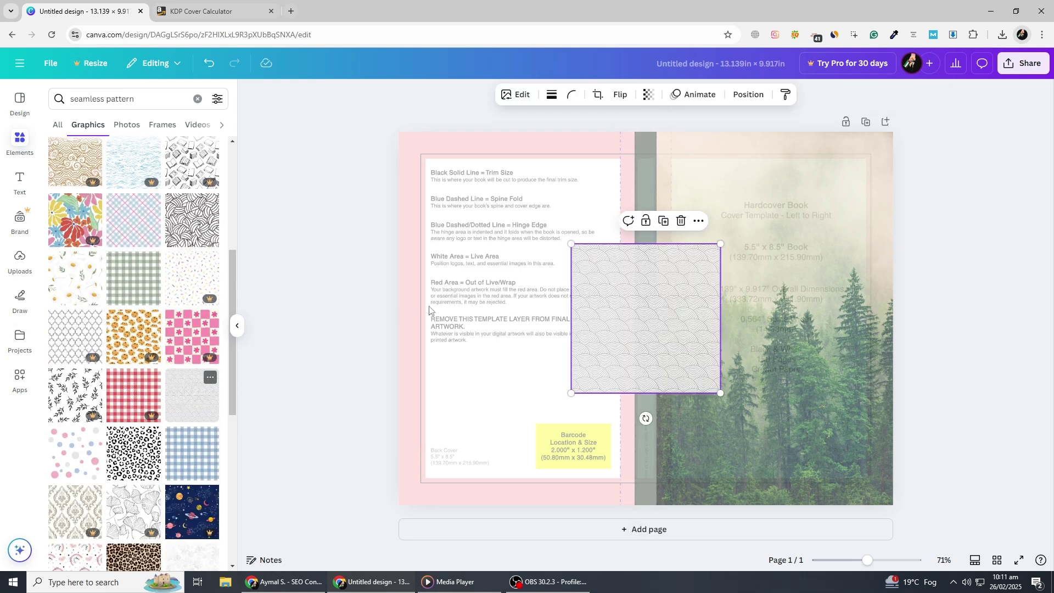
Enlarge the scallop pattern over the back cover and lower its opacity
drag(611, 292, 438, 176)
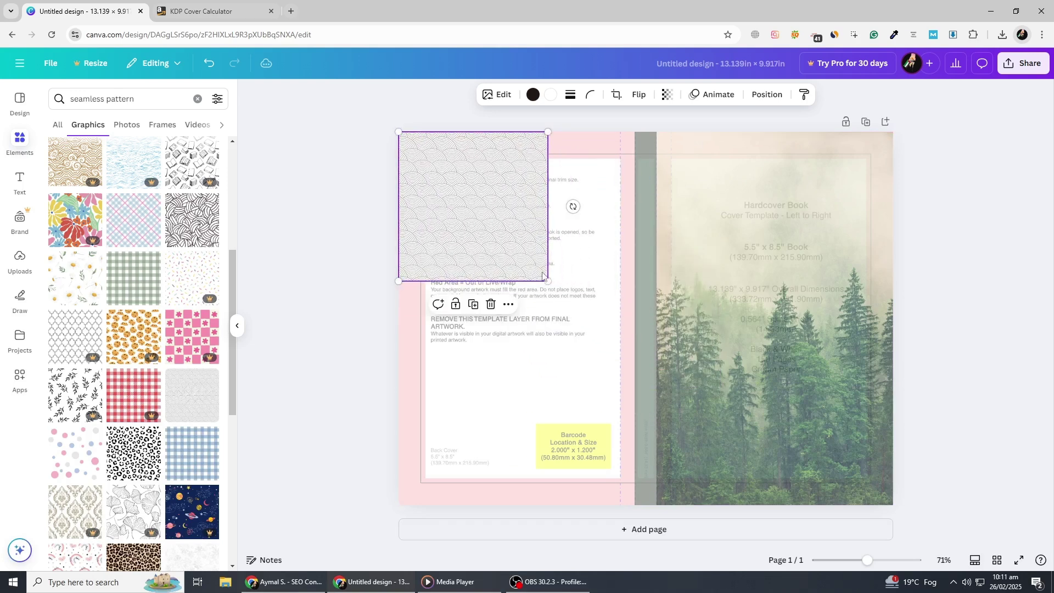
drag(547, 281, 629, 362)
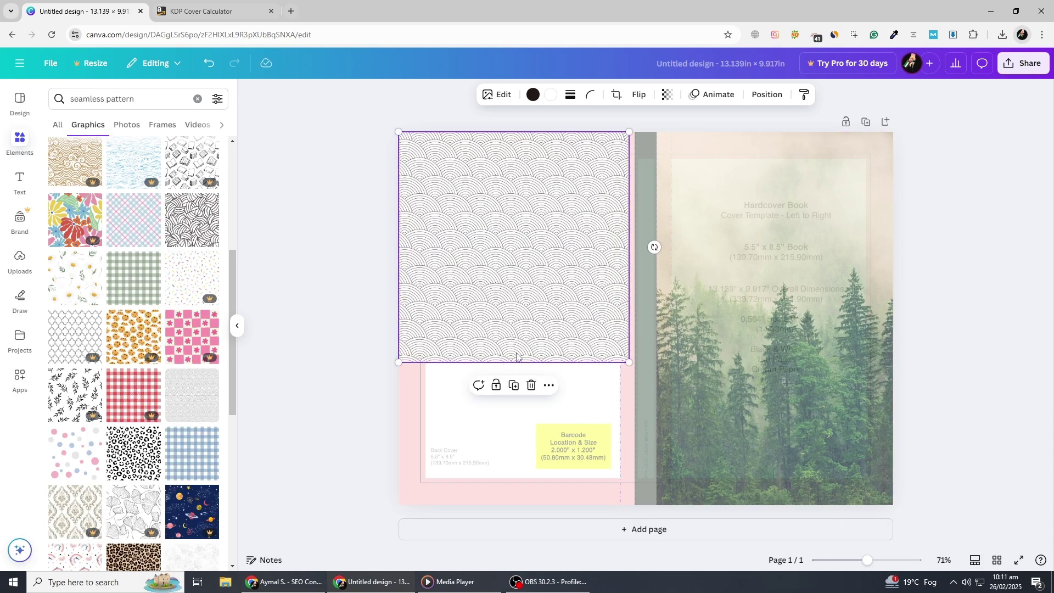
mouse_move(532, 283)
mouse_down()
mouse_move(536, 291)
mouse_move(538, 282)
mouse_up()
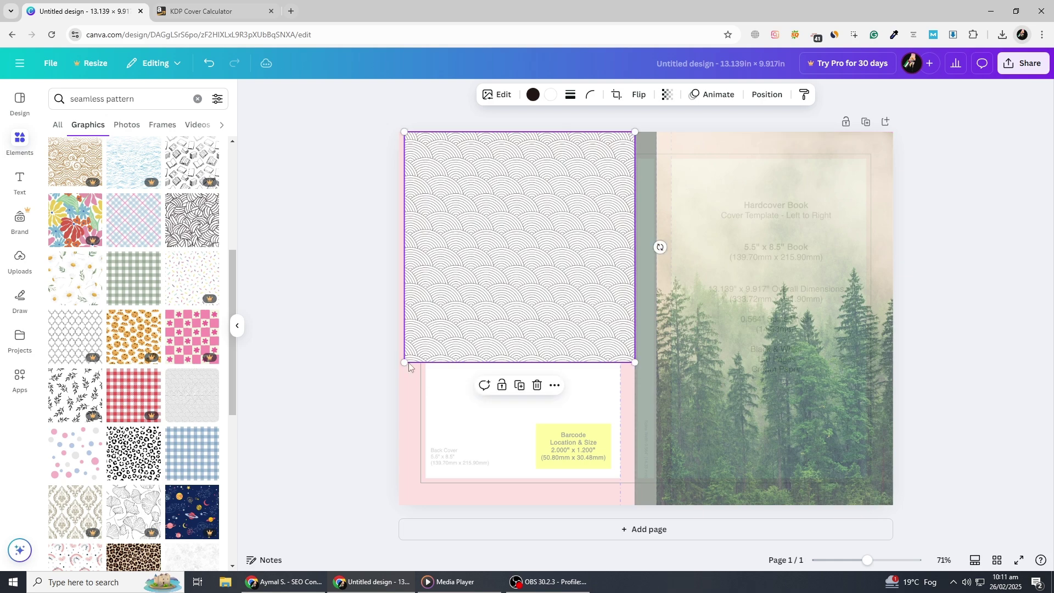
drag(403, 363, 261, 504)
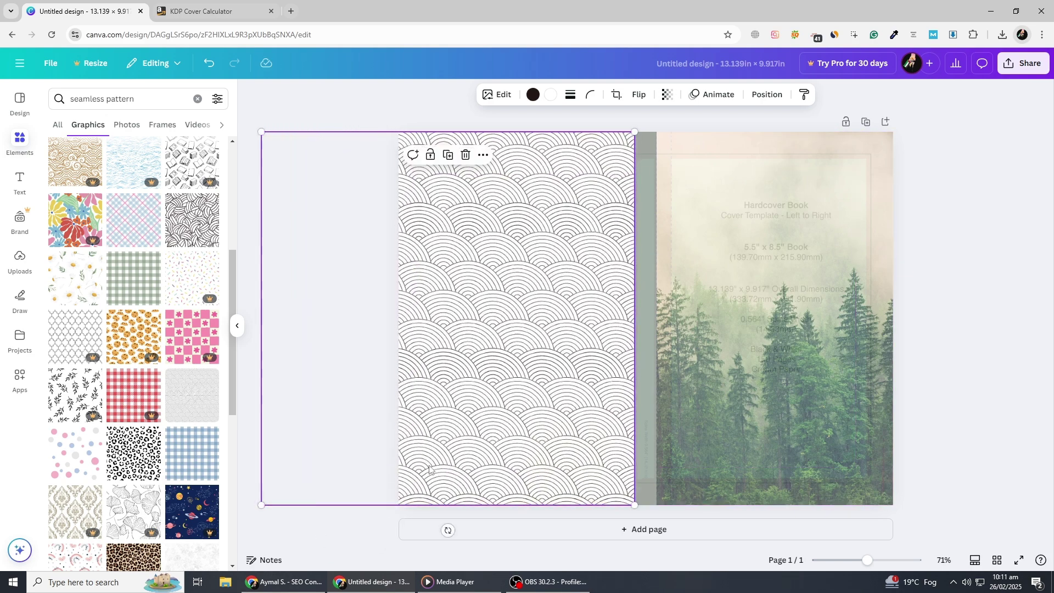
click(666, 94)
mouse_move(649, 144)
mouse_down()
mouse_move(684, 145)
mouse_move(658, 145)
mouse_move(668, 145)
mouse_up()
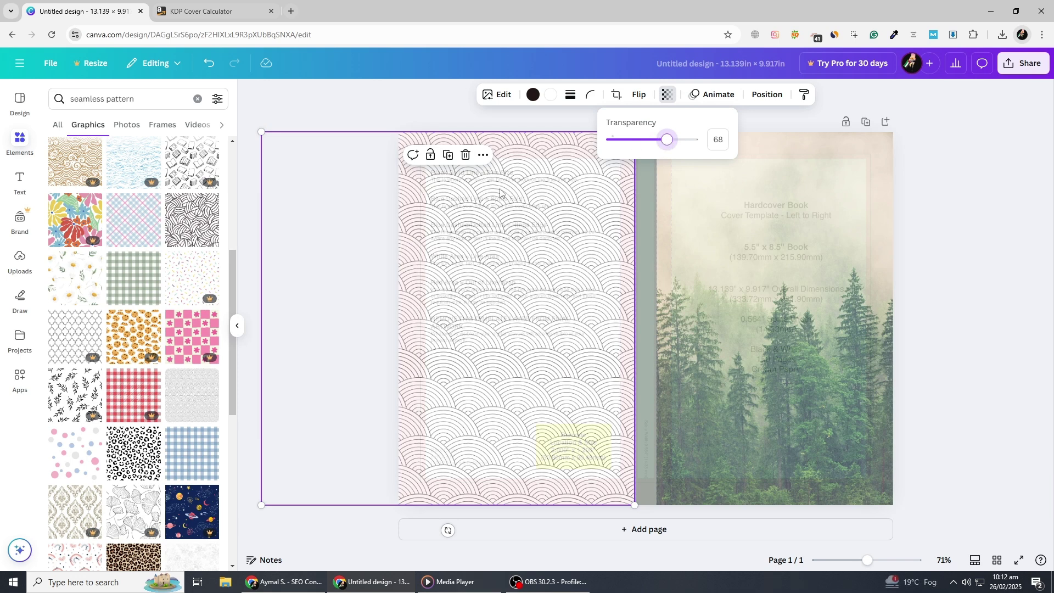
click(466, 155)
Replace the scallop with the green gingham pattern stretched to fill the back cover
click(465, 155)
click(133, 278)
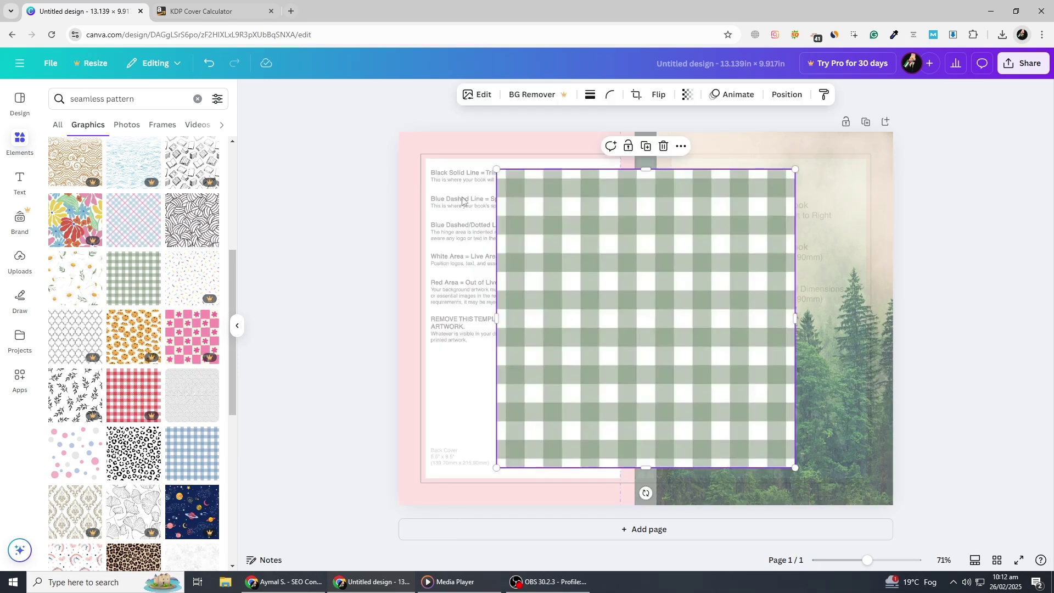
drag(631, 229, 472, 190)
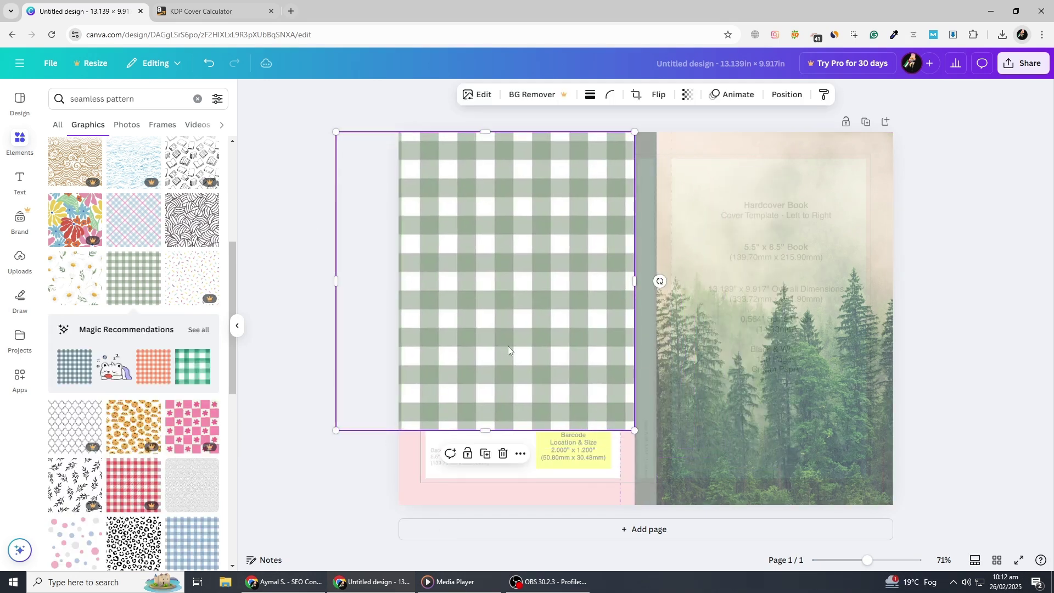
drag(505, 431, 471, 505)
Add a heading text box and narrow it so the title wraps
click(20, 181)
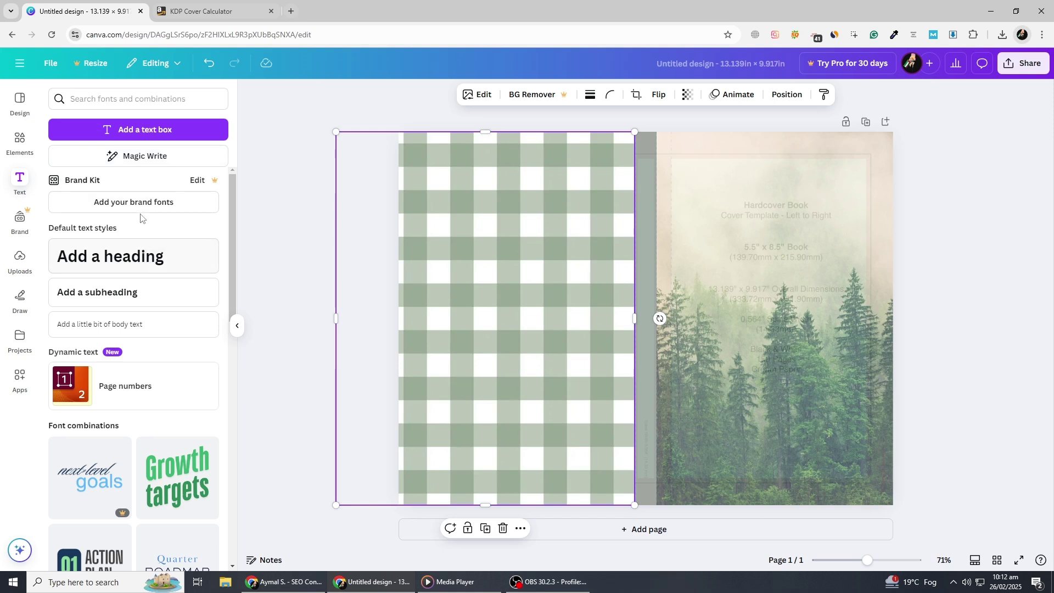
click(103, 261)
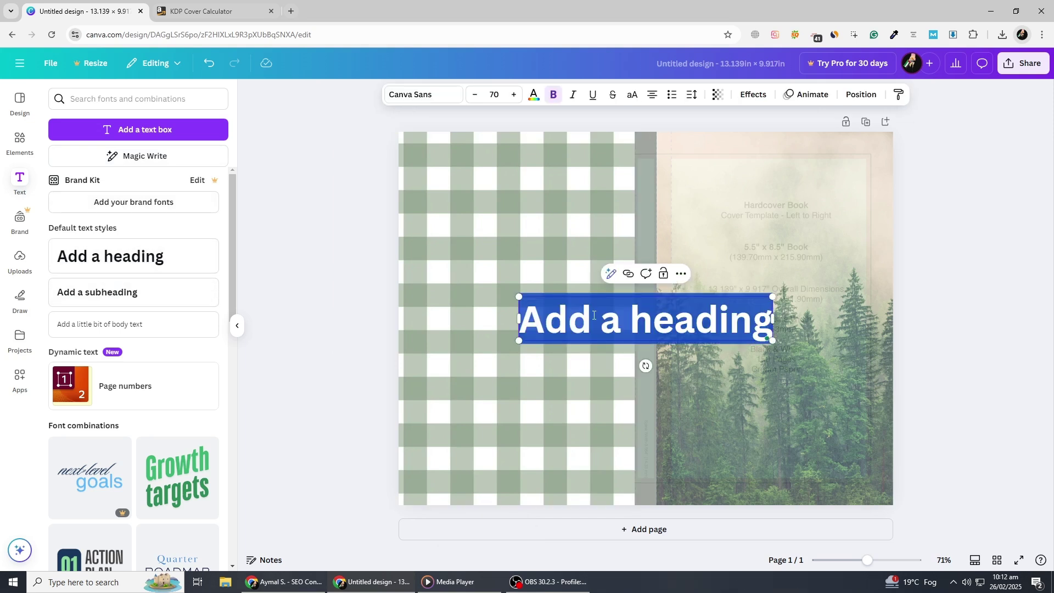
drag(527, 319, 635, 322)
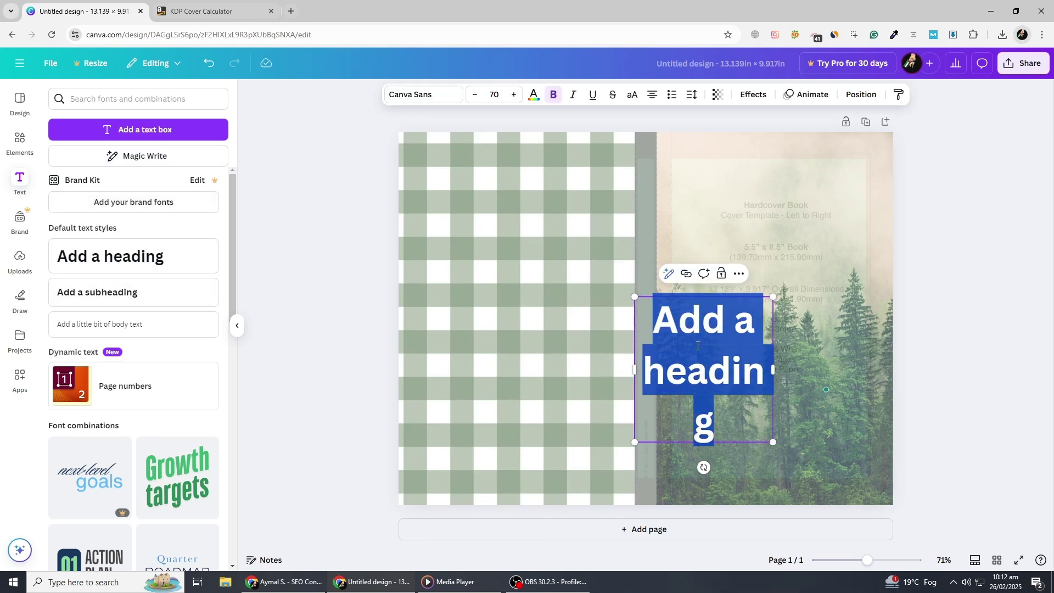
Replace the heading placeholder with 'The hidden path'
click(717, 325)
key(ctrl+a)
text(tH)
key(BackSpace)
key(BackSpace)
text(t)
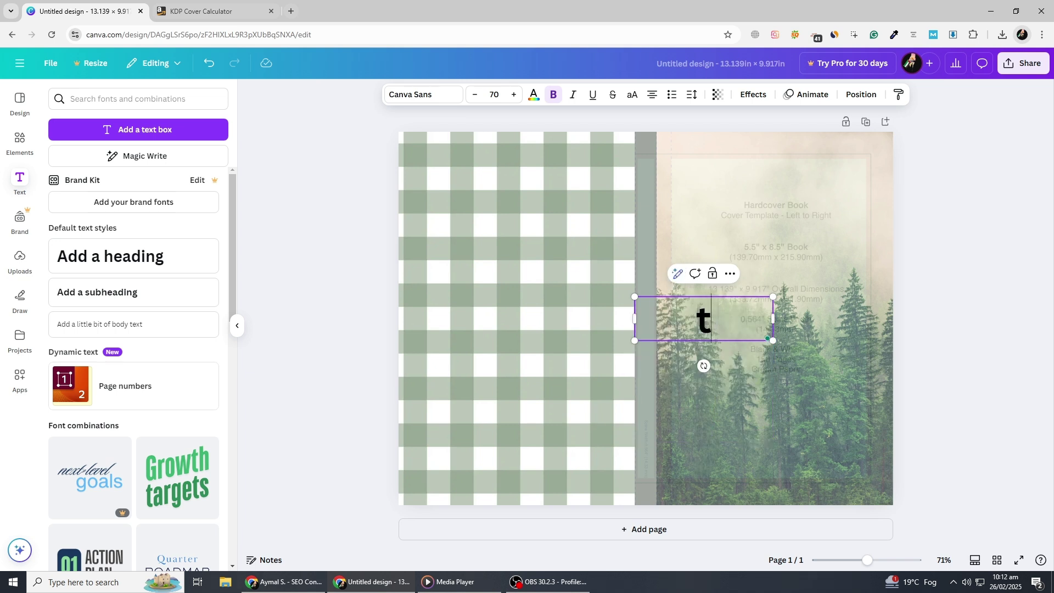
key(BackSpace)
text(The h)
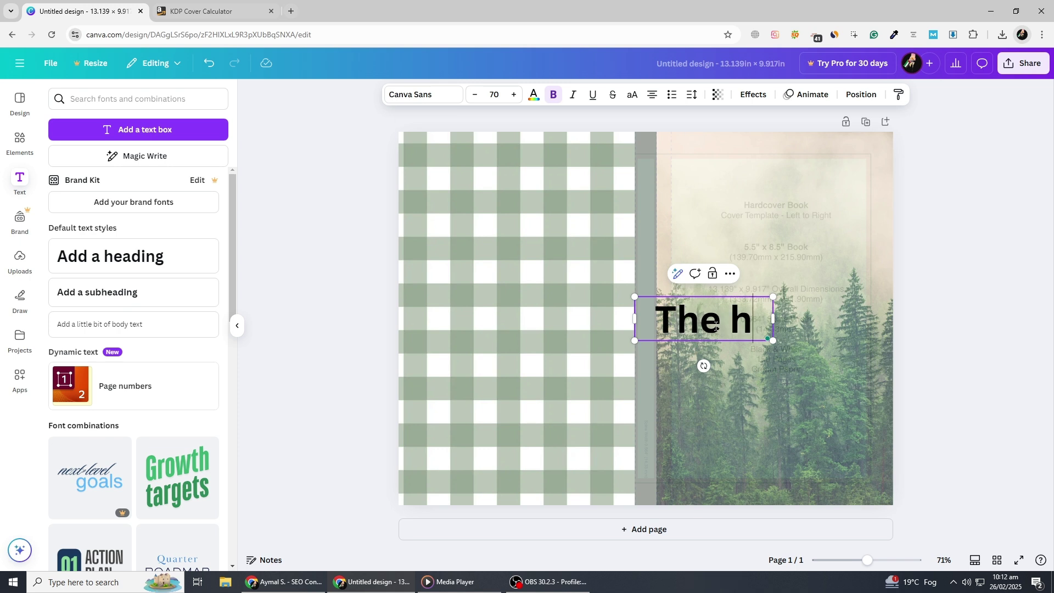
text(idden)
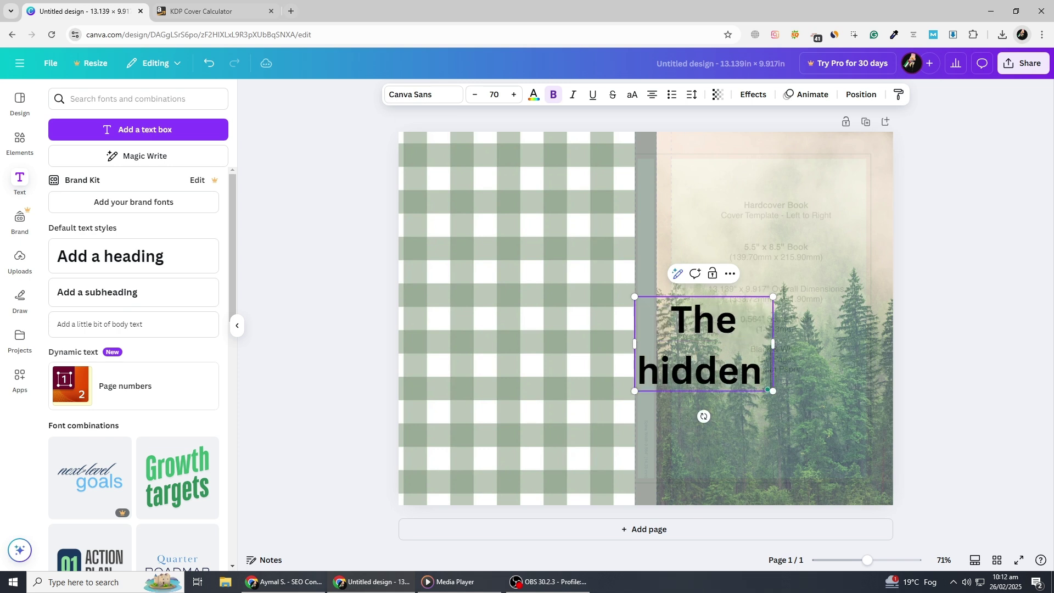
text( path)
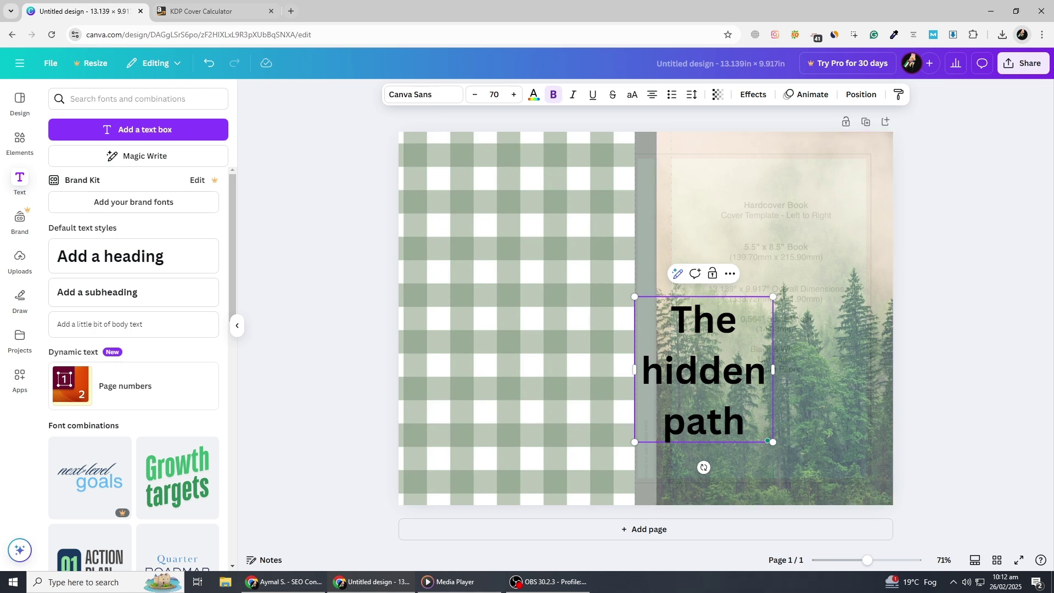
click(777, 347)
Select the title text box and check its more-options menu
mouse_move(716, 357)
mouse_down()
mouse_move(779, 357)
mouse_move(713, 358)
mouse_up()
click(720, 354)
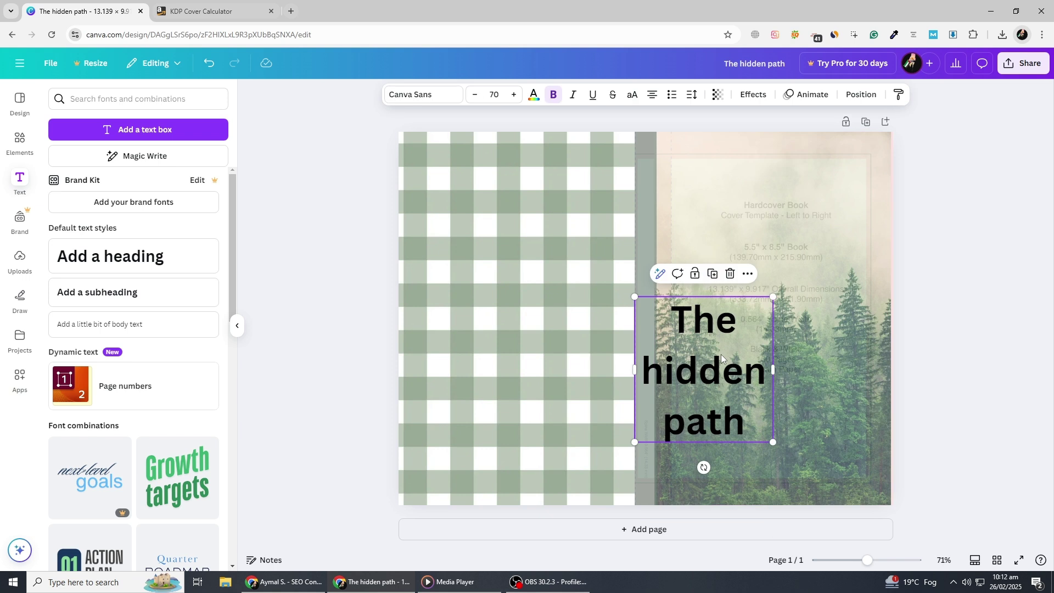
click(747, 274)
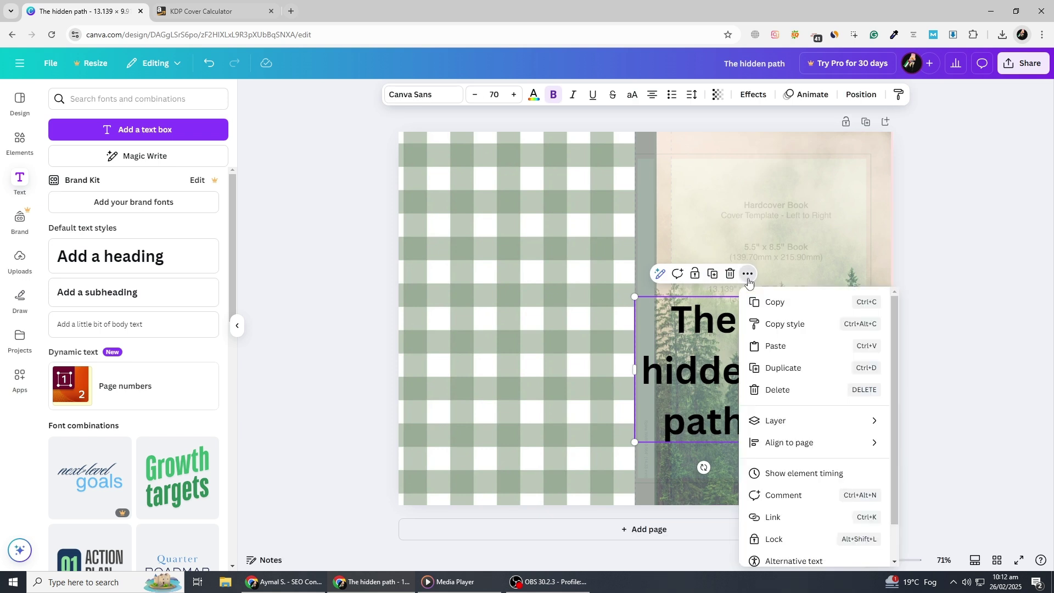
click(748, 278)
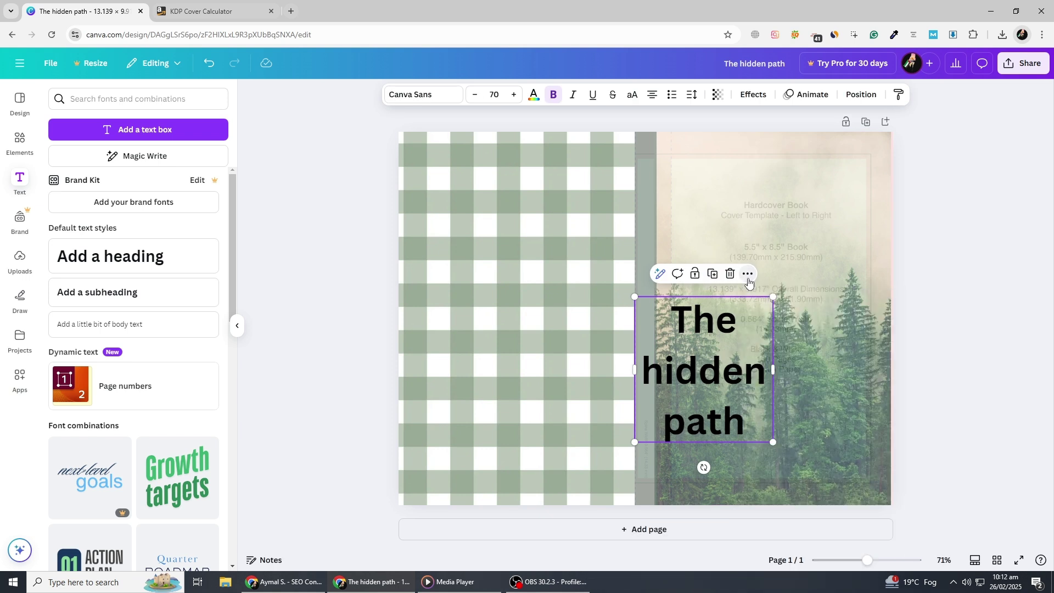
click(16, 139)
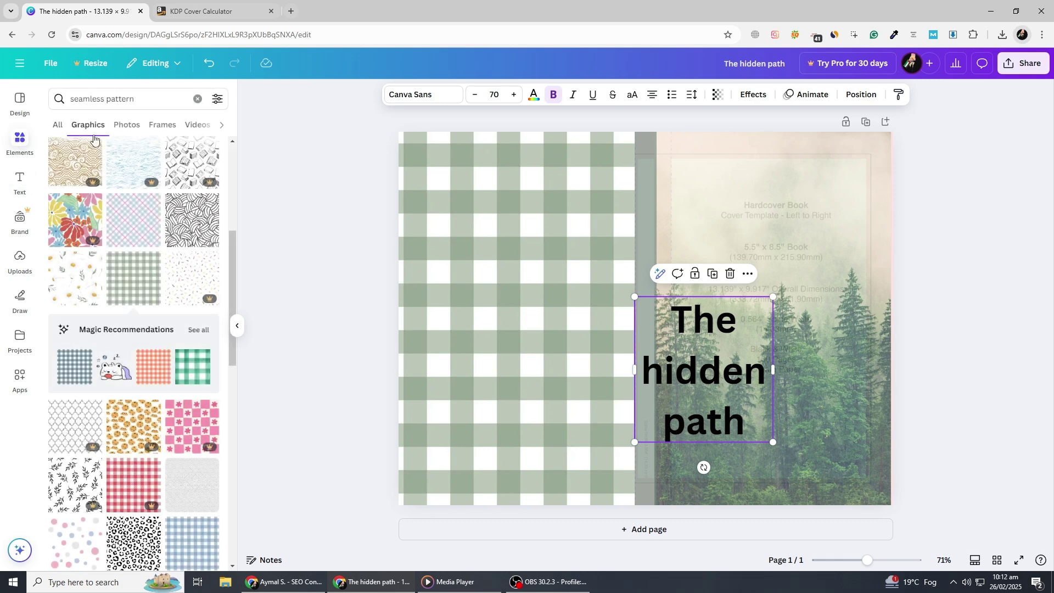
Search Elements for 'line' and add a straight line to the design
click(58, 125)
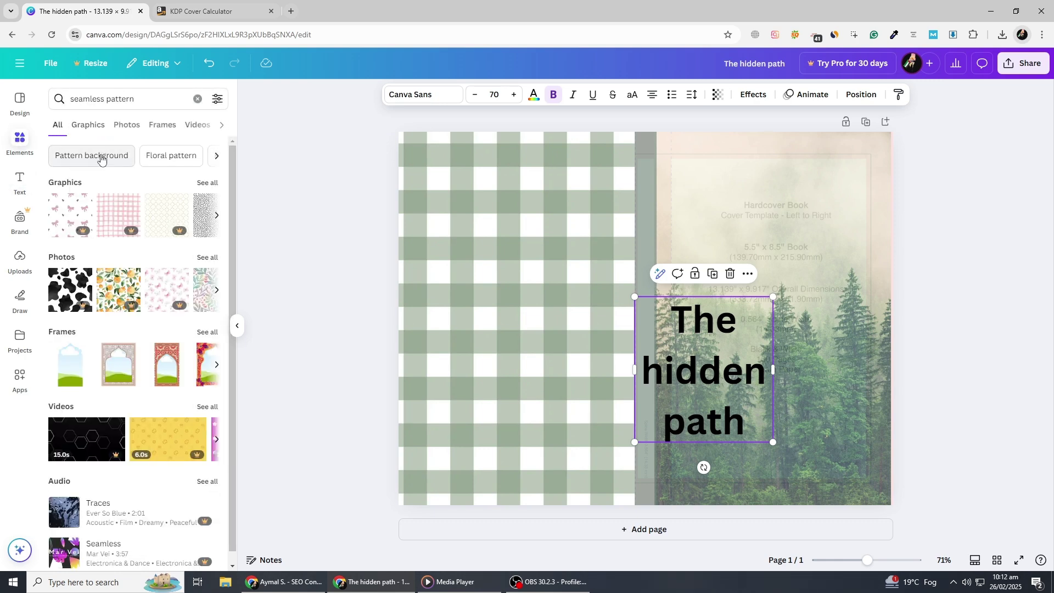
click(123, 100)
key(ctrl+a)
key(BackSpace)
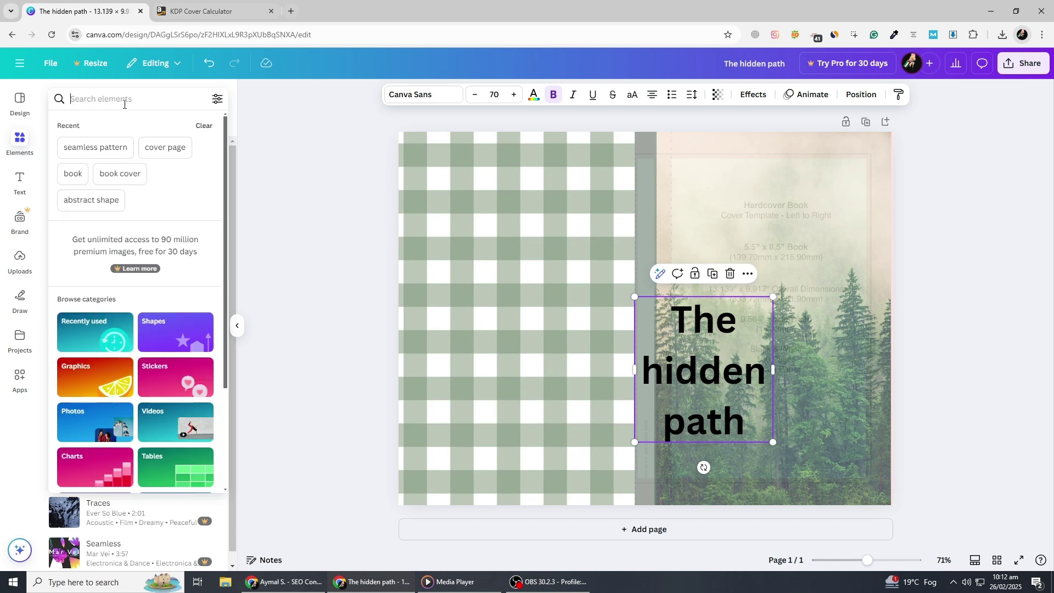
text(line)
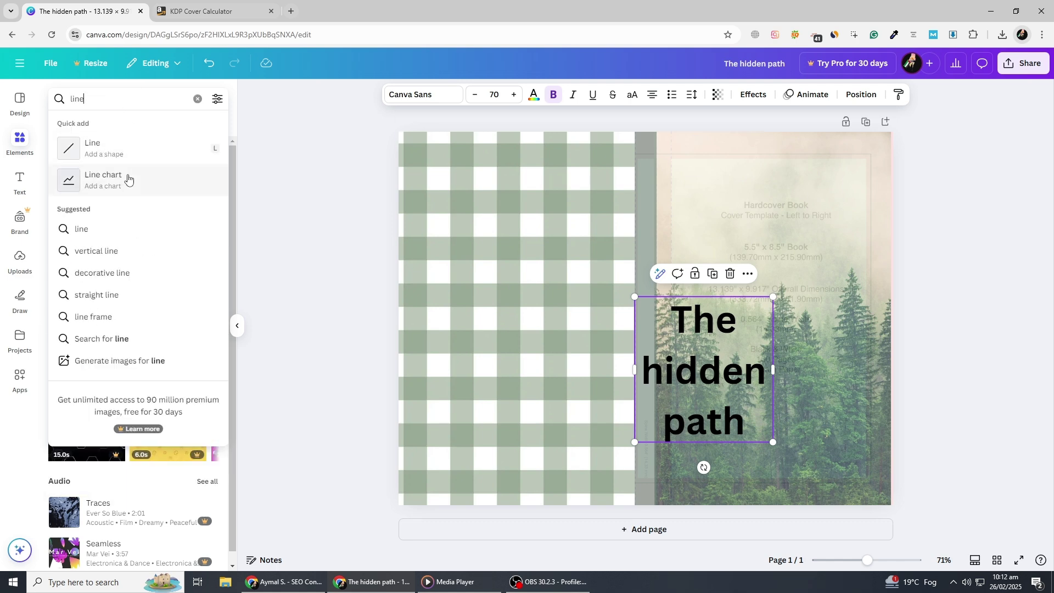
click(113, 149)
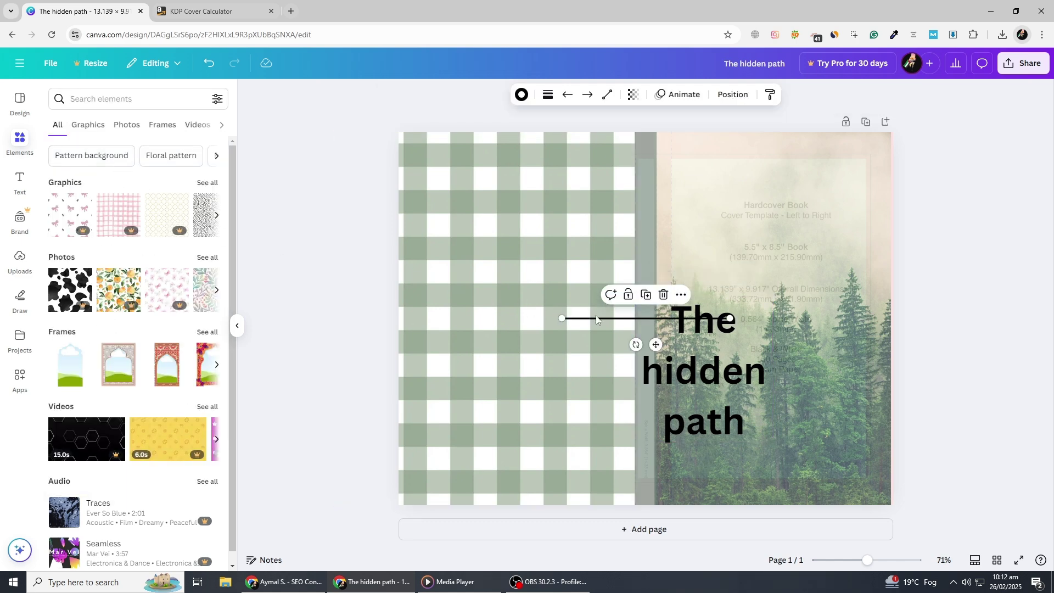
Move the title to the top of the front cover with the line beneath 'path'
drag(594, 316, 666, 443)
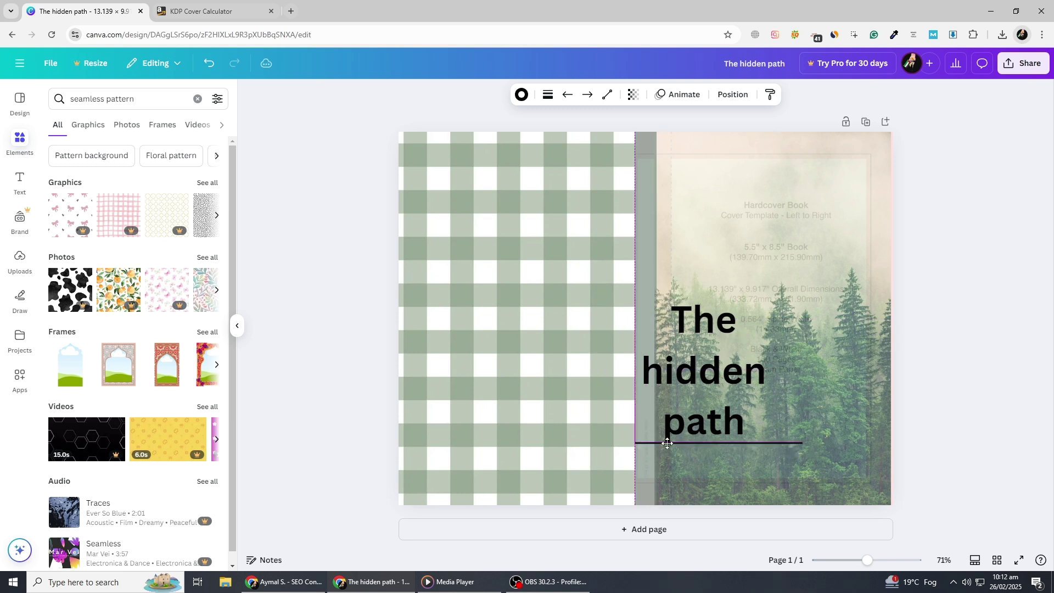
click(728, 387)
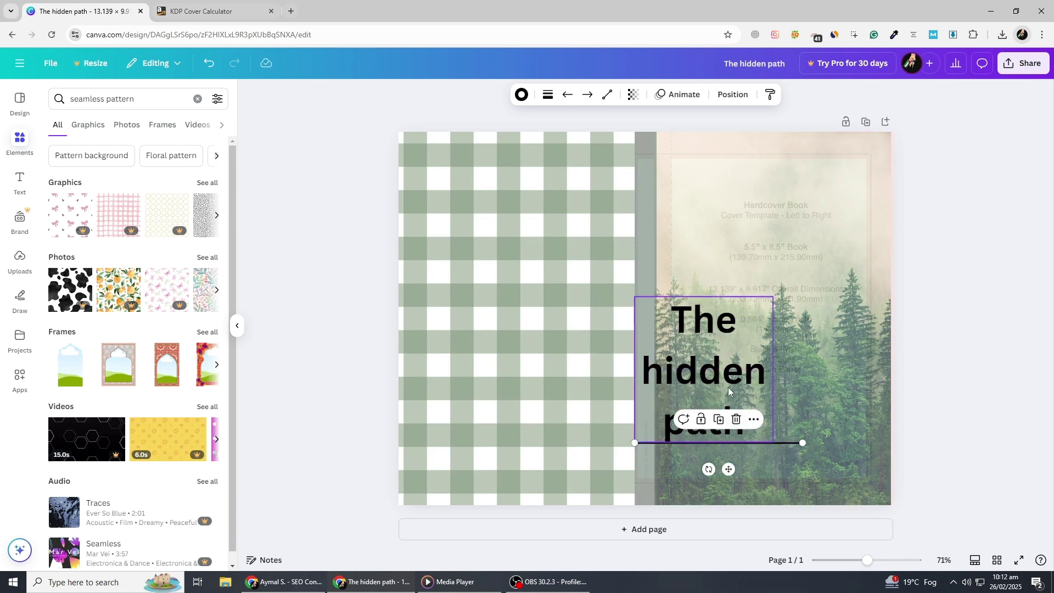
drag(718, 387, 788, 251)
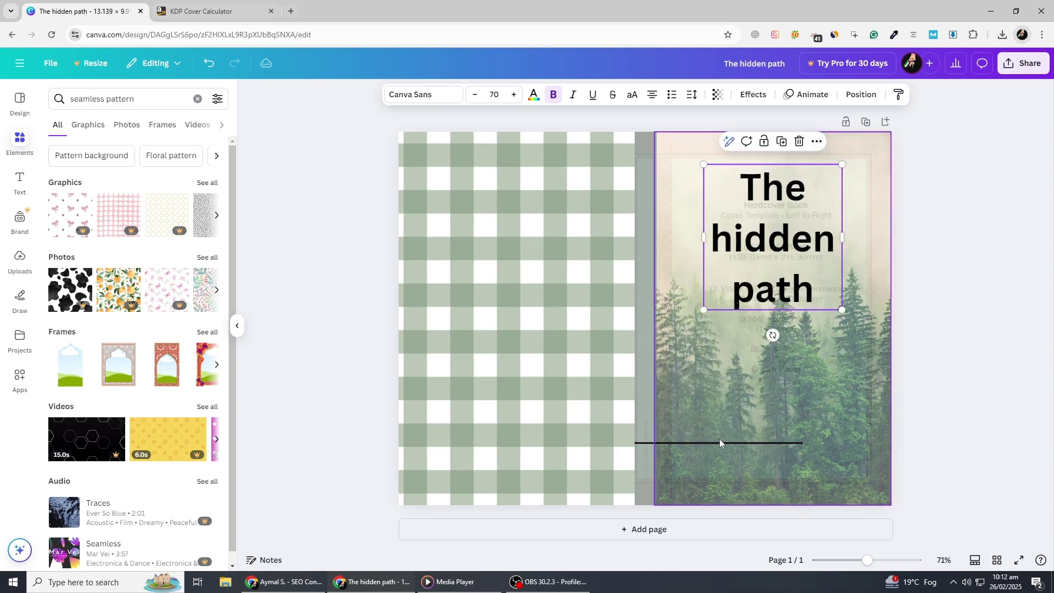
click(716, 441)
drag(717, 441, 774, 317)
click(853, 239)
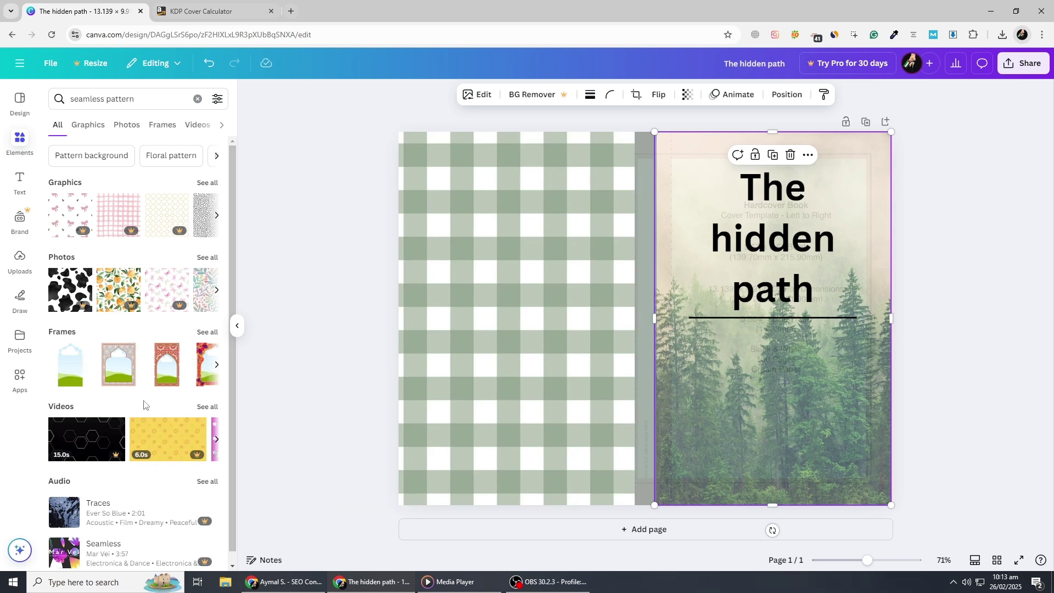
scroll(211, 367, down, 1)
scroll(214, 367, up, 1)
click(218, 367)
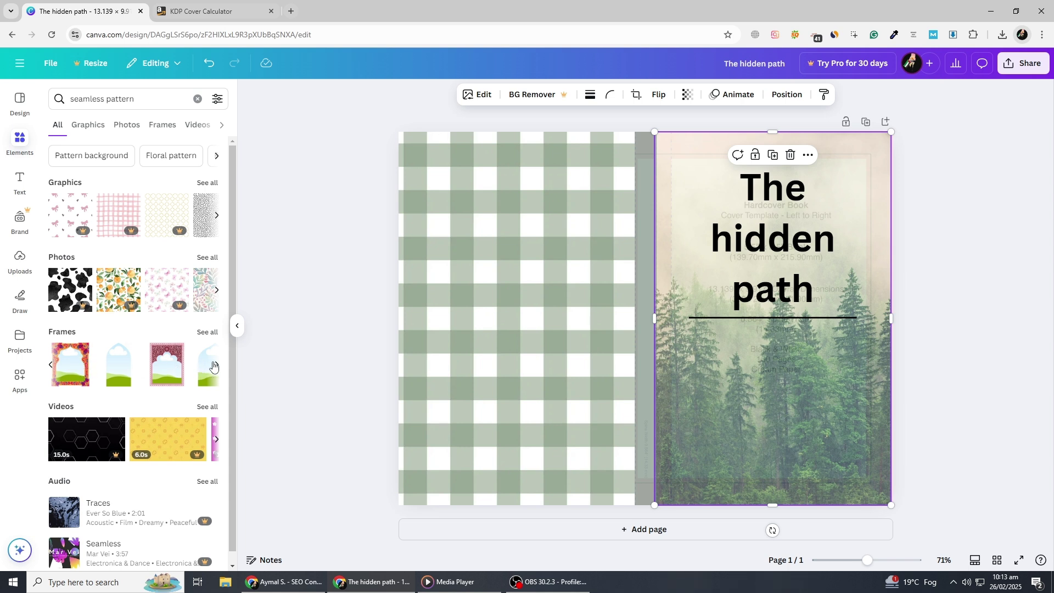
click(202, 366)
click(203, 368)
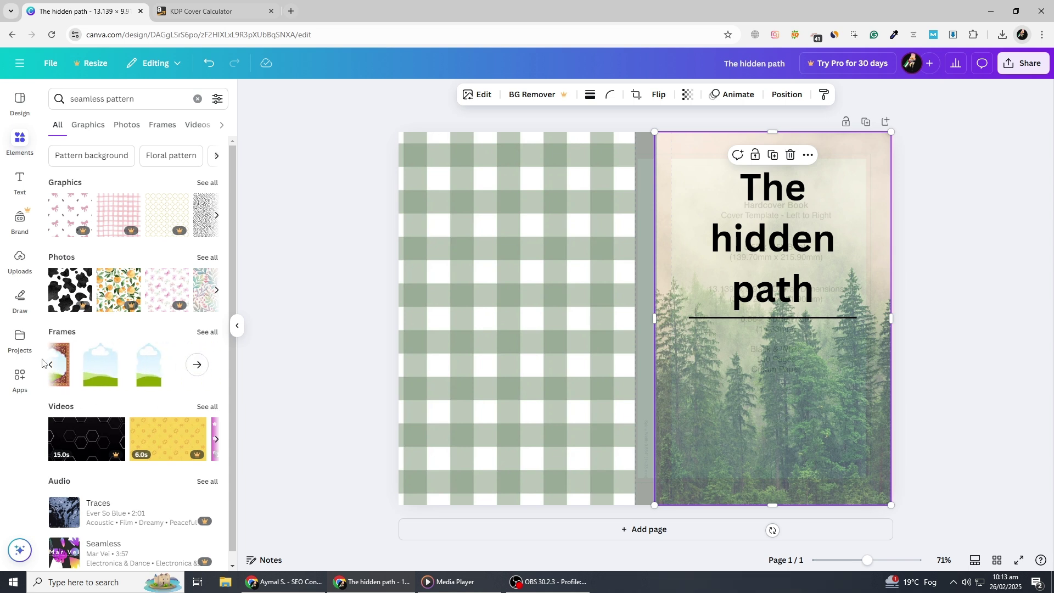
click(49, 365)
click(50, 365)
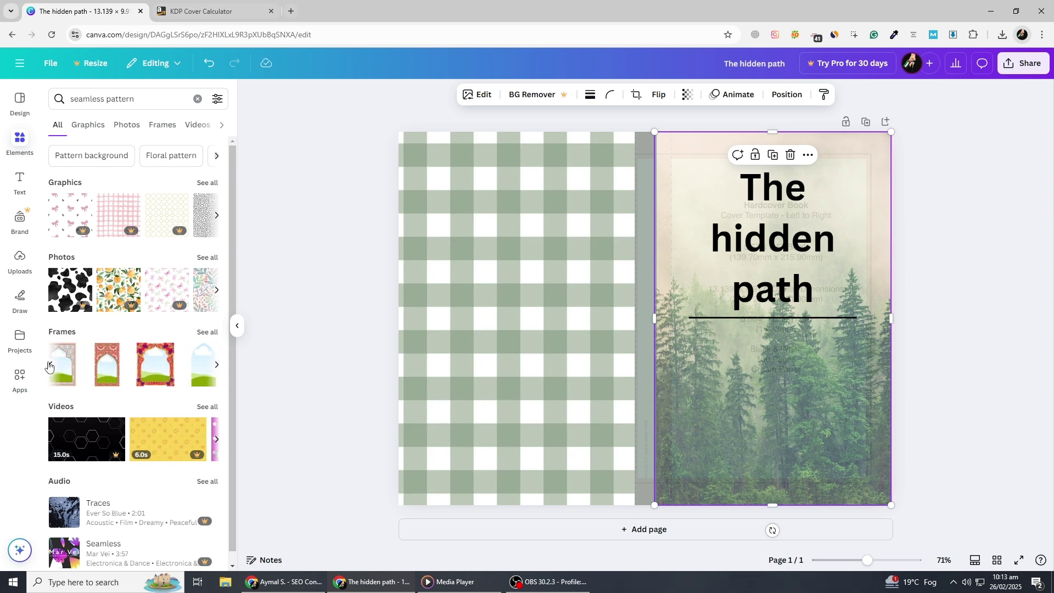
click(155, 375)
drag(617, 330, 748, 247)
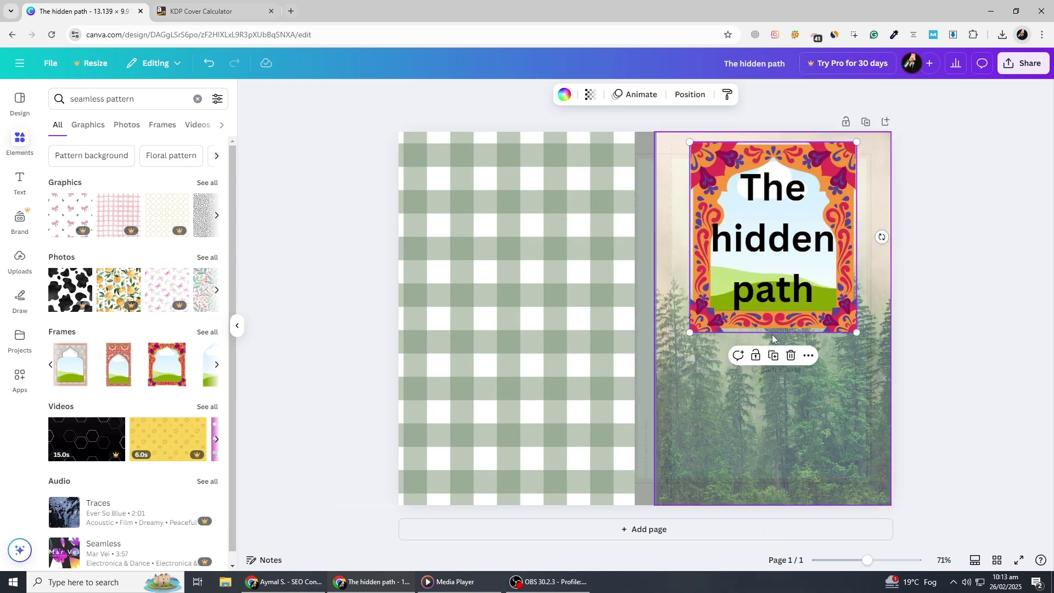
drag(856, 332, 867, 345)
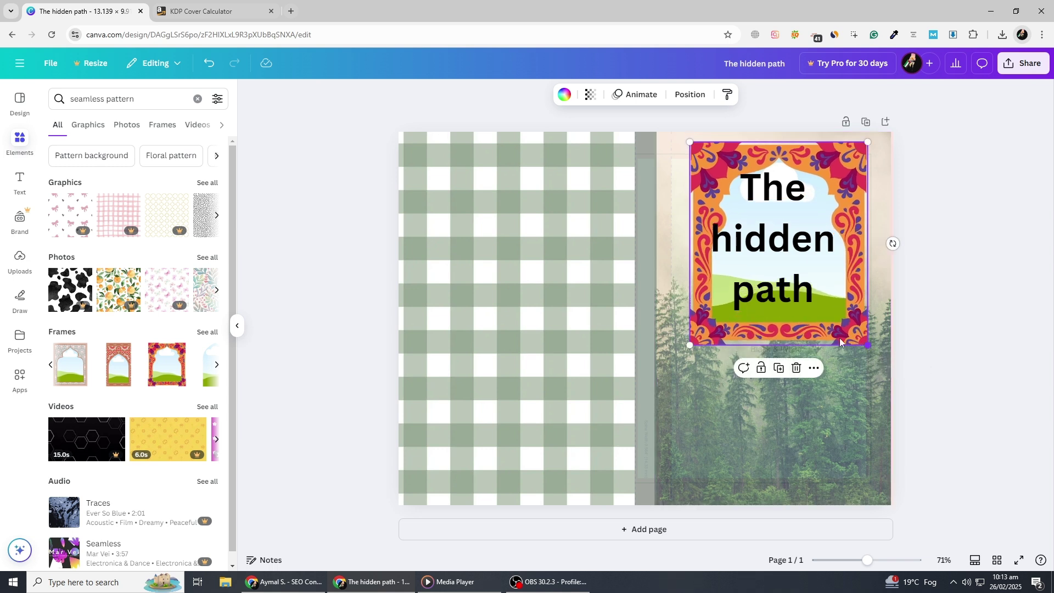
drag(690, 345, 683, 355)
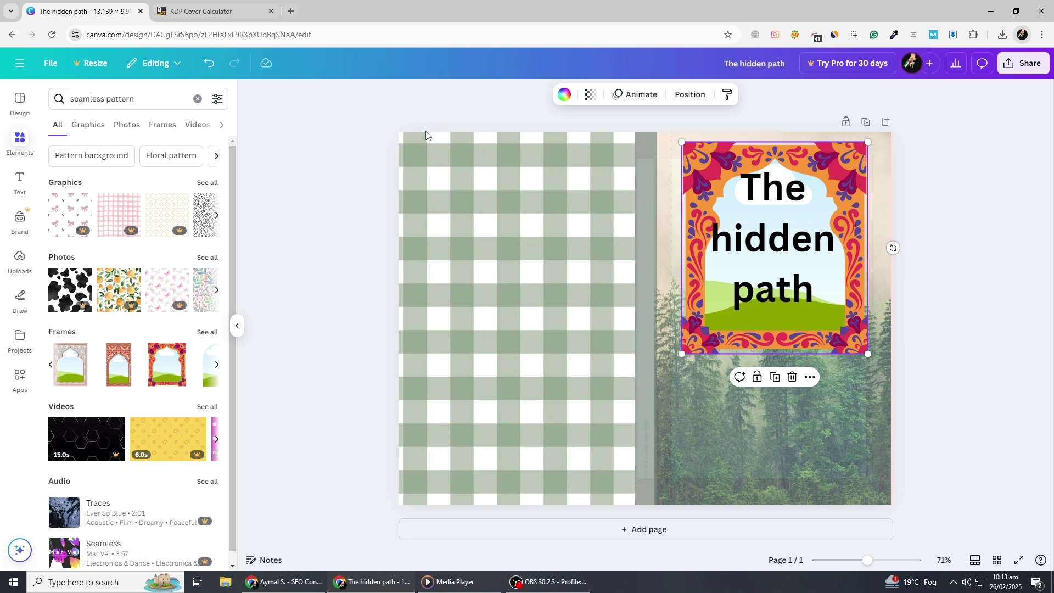
click(57, 66)
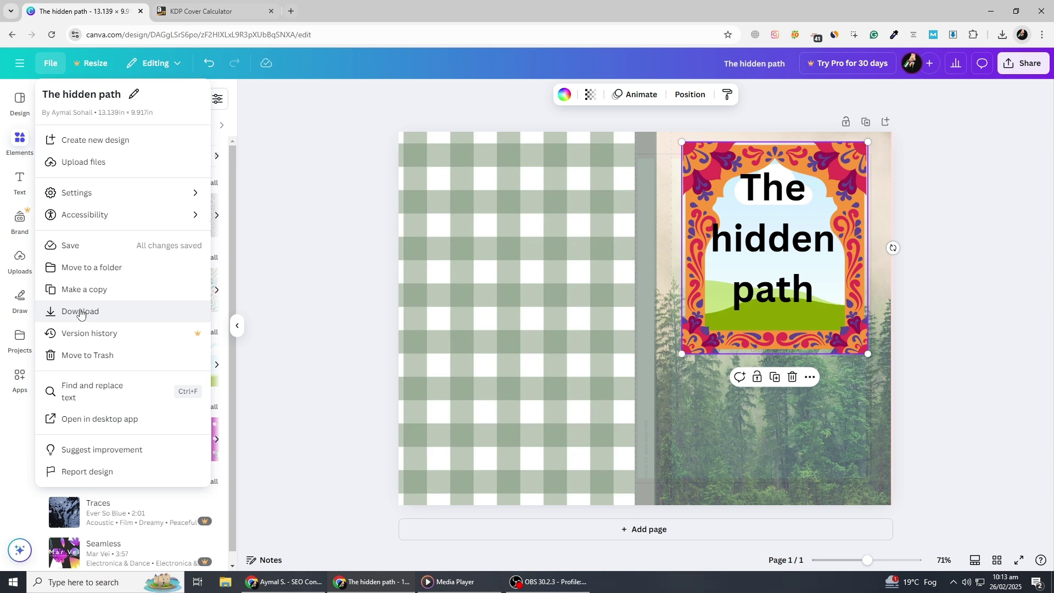
click(792, 377)
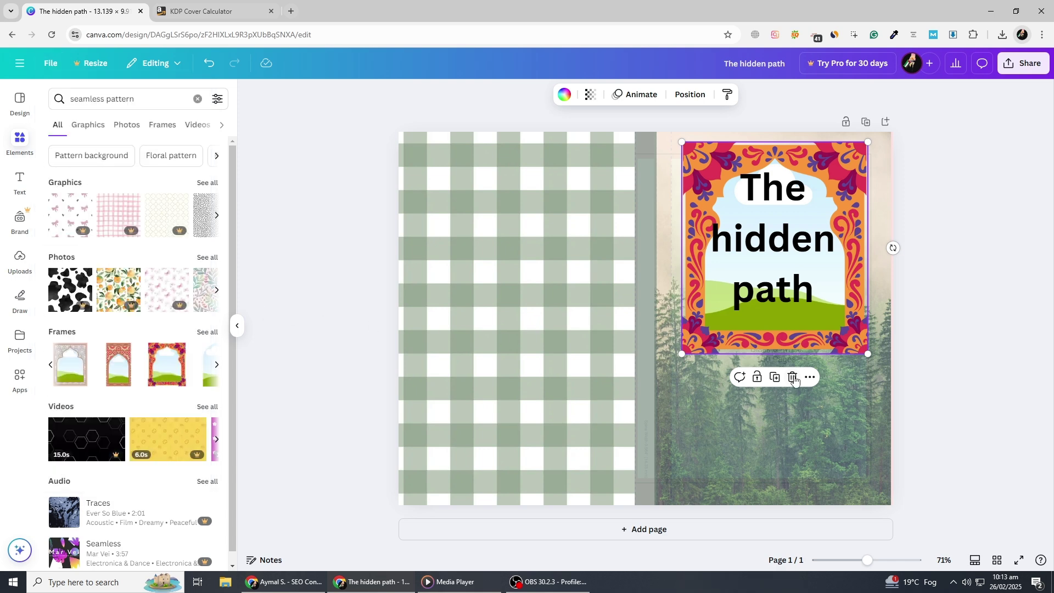
click(792, 377)
click(217, 364)
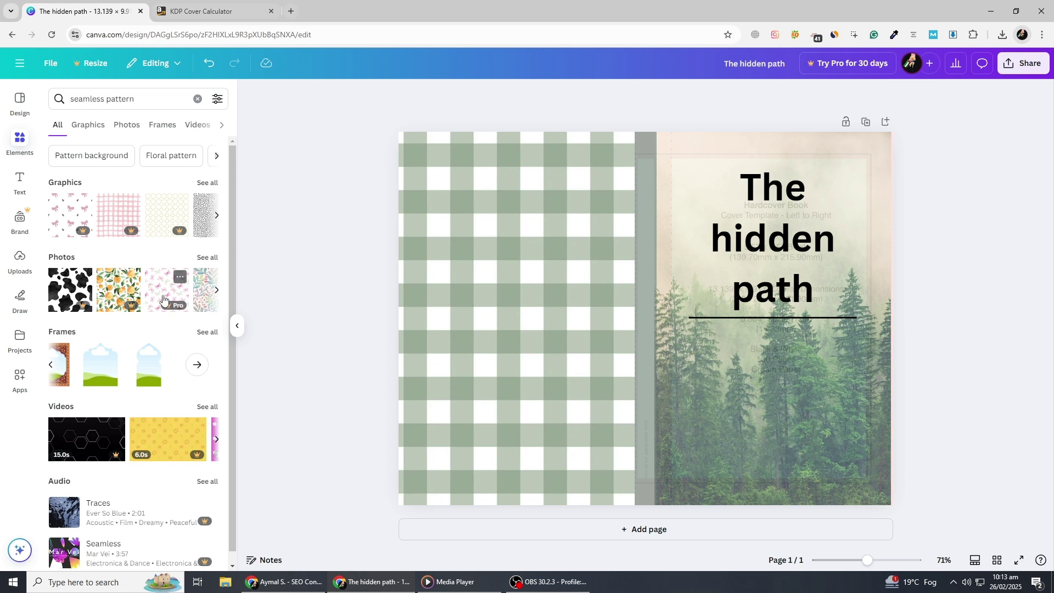
Browse more seamless pattern photos, then search Elements for 'gradient'
click(217, 290)
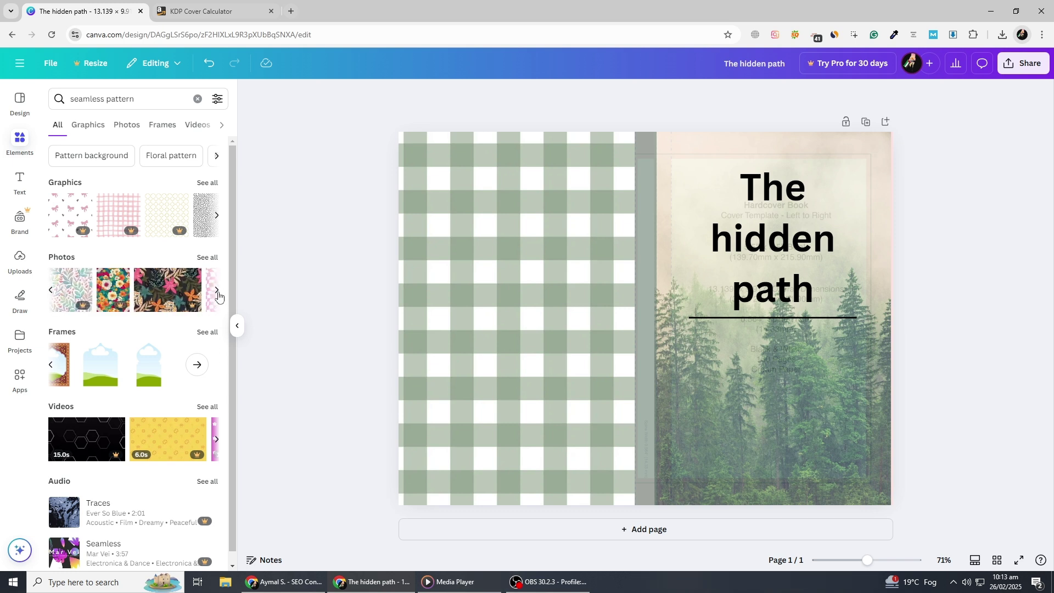
click(217, 291)
click(218, 291)
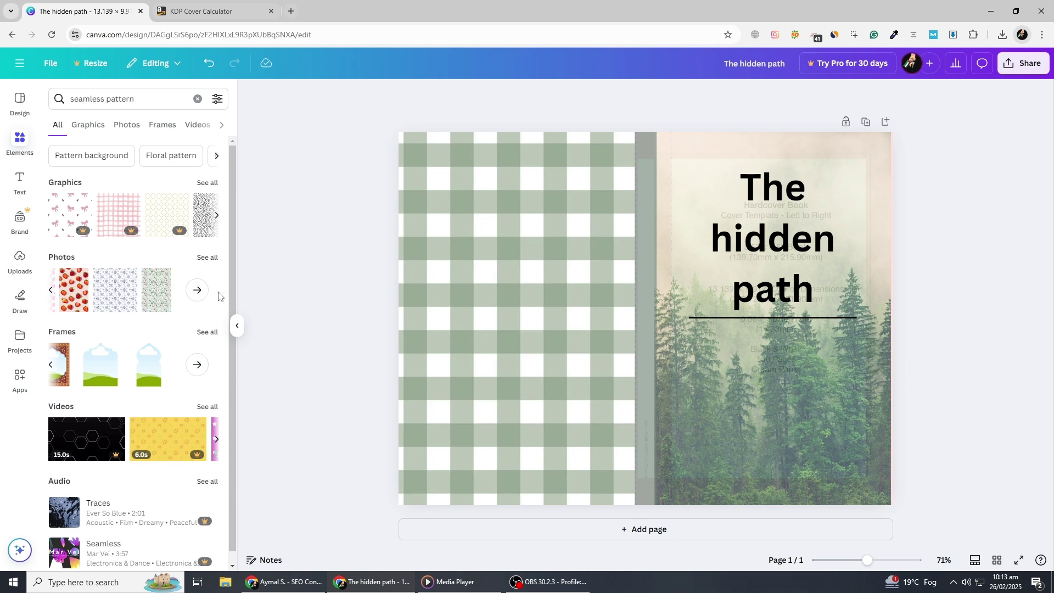
key(ctrl+a)
click(144, 96)
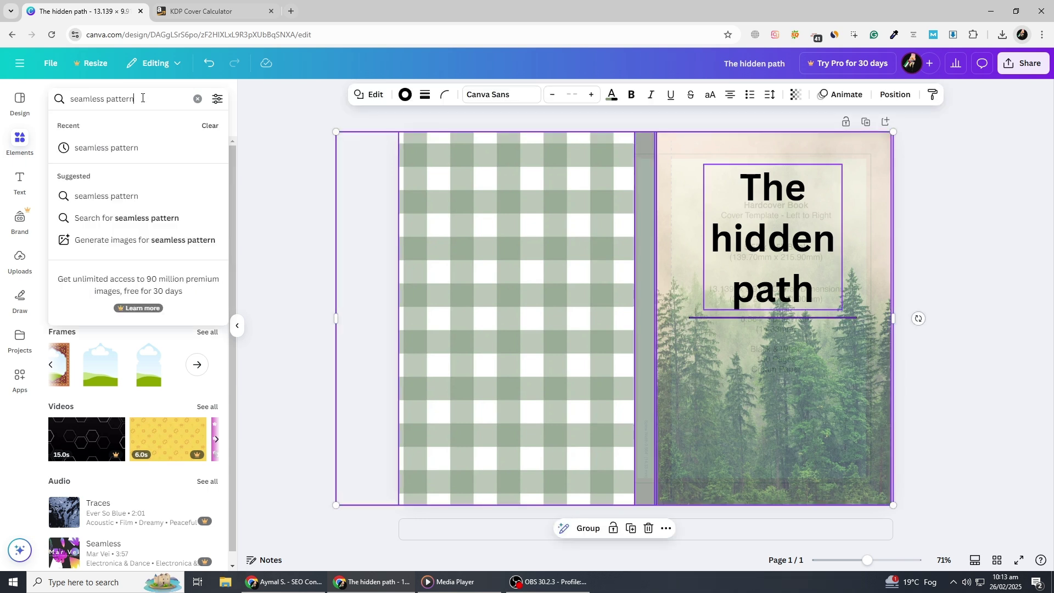
key(ctrl+a)
text(gradient)
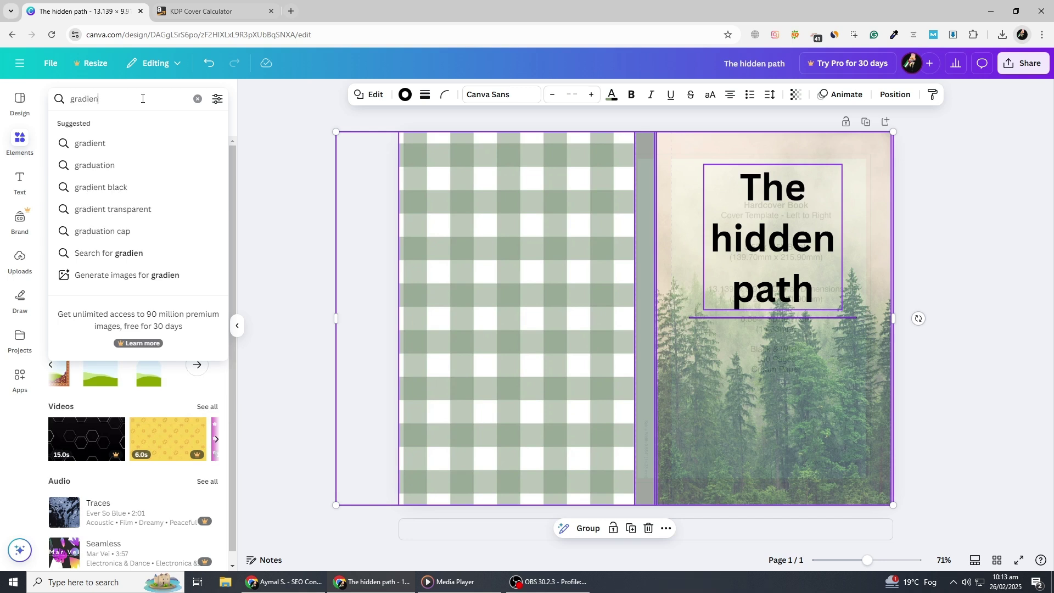
click(124, 143)
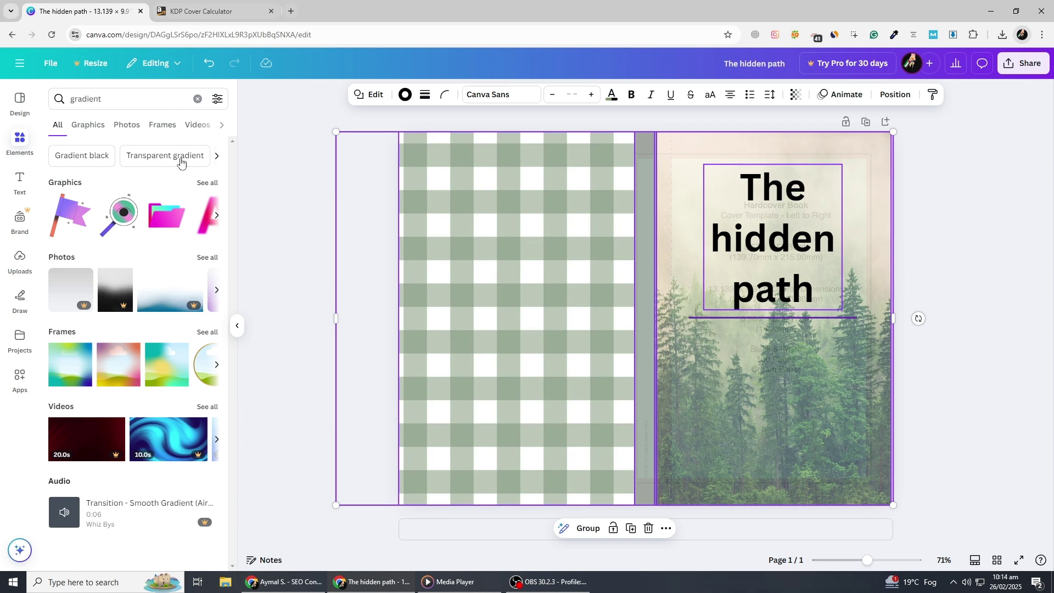
Search for 'water color', scroll all watercolor photo results, then bring up the text options
double_click(115, 101)
text(wa)
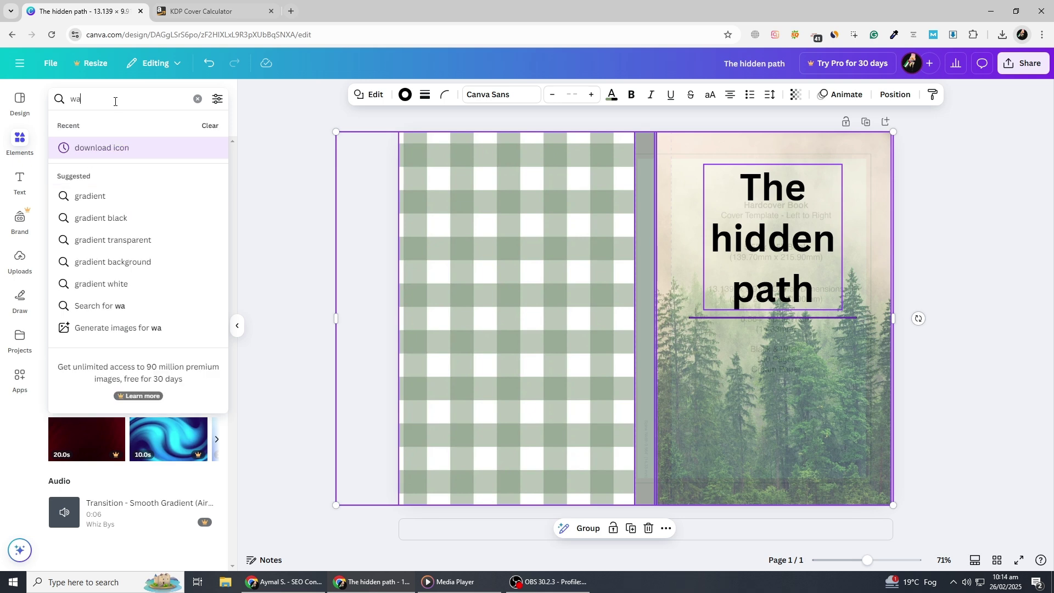
text(ter color)
key(Return)
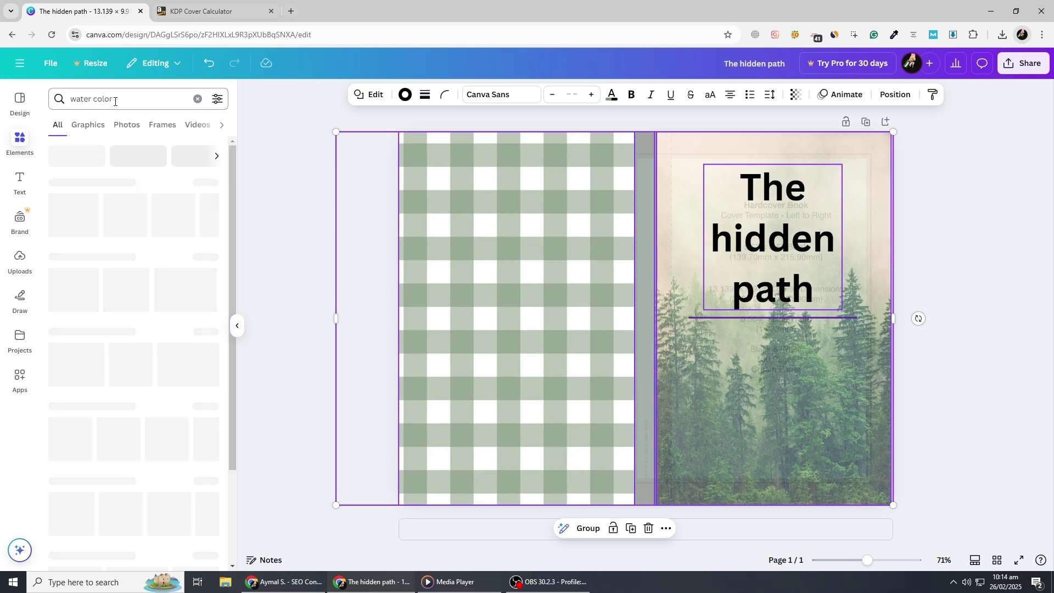
scroll(187, 242, down, 3)
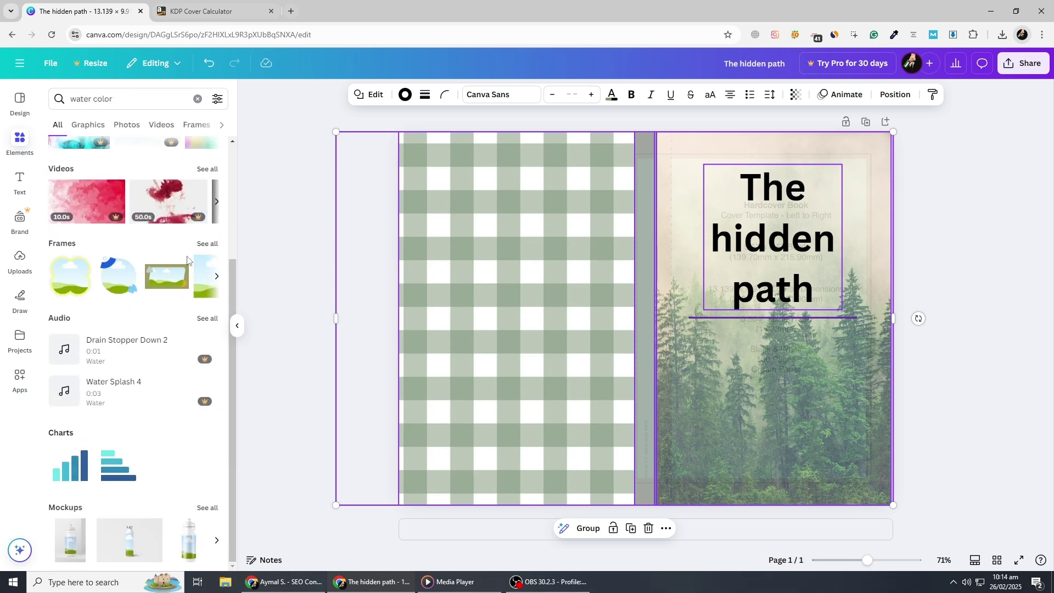
scroll(188, 257, up, 3)
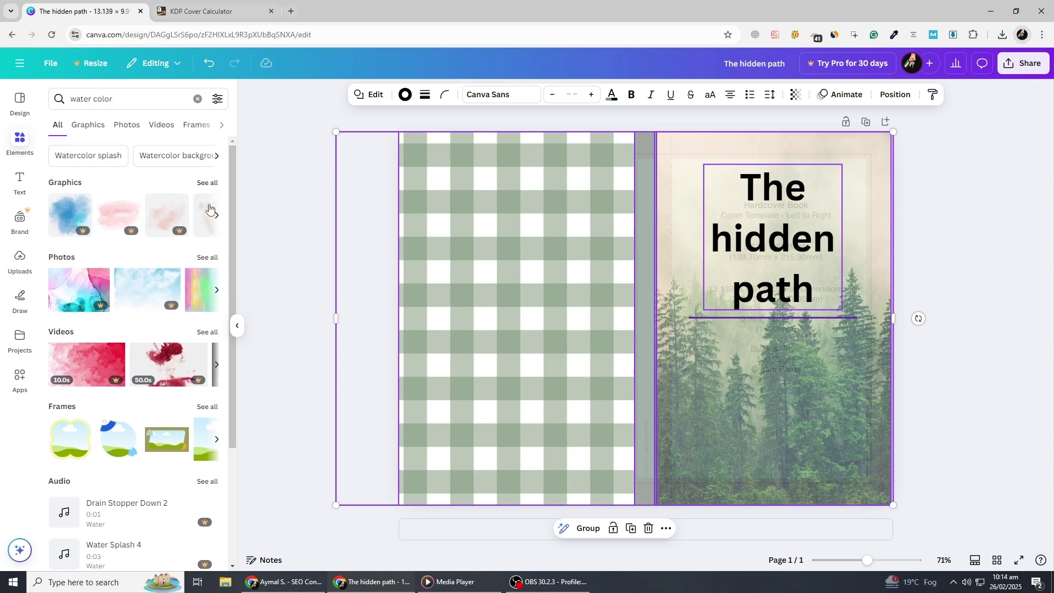
click(208, 257)
scroll(158, 266, down, 5)
scroll(159, 266, down, 3)
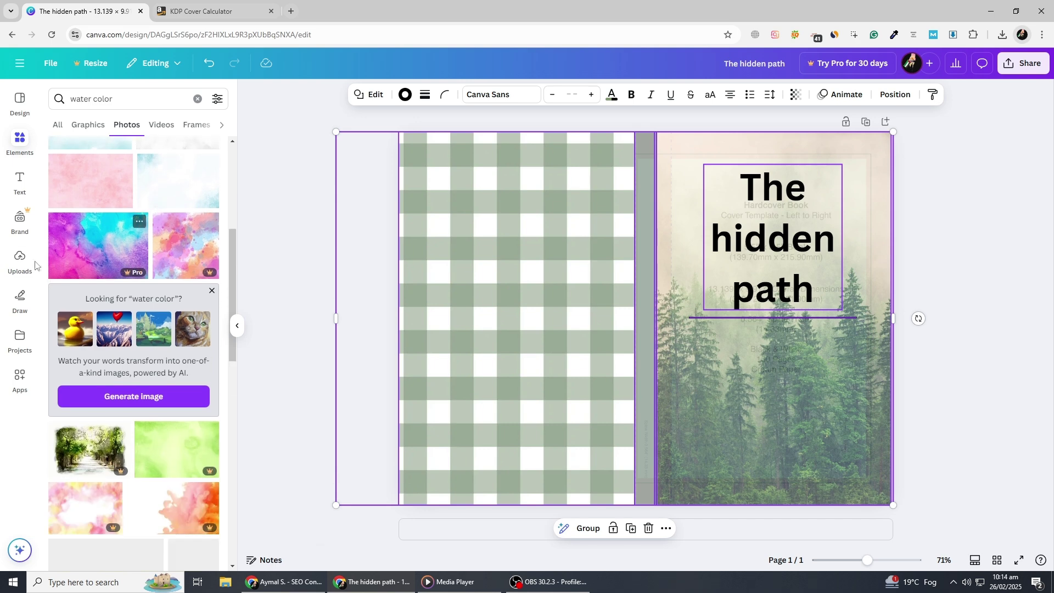
scroll(84, 295, down, 1)
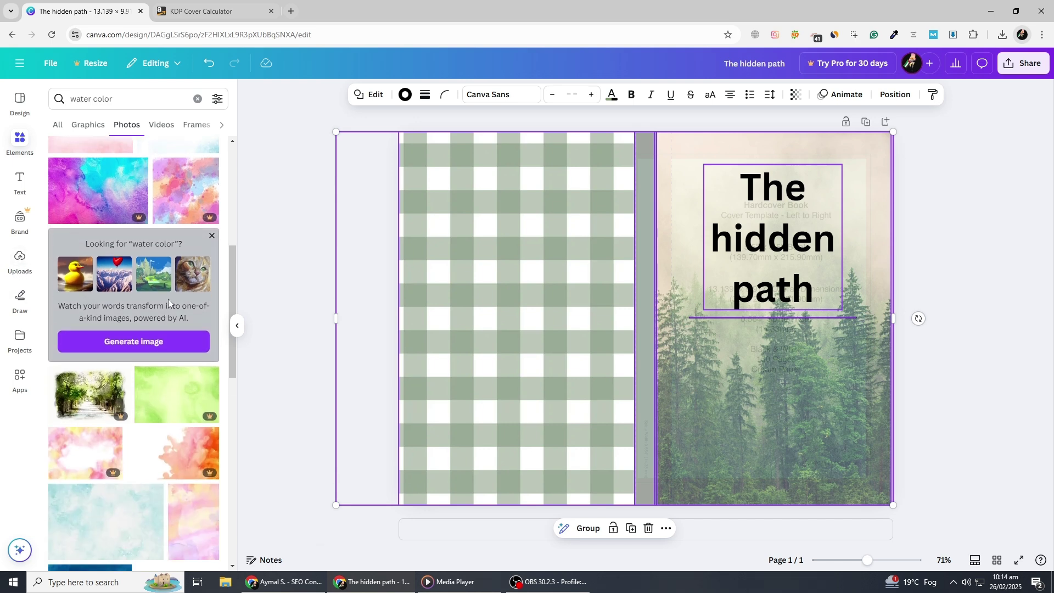
scroll(168, 298, down, 3)
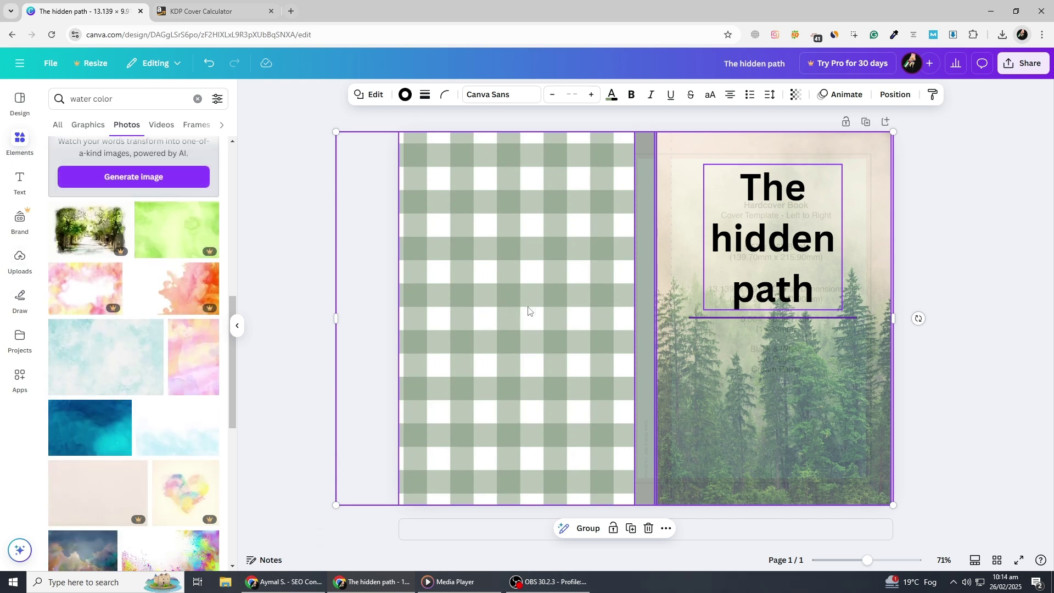
click(20, 181)
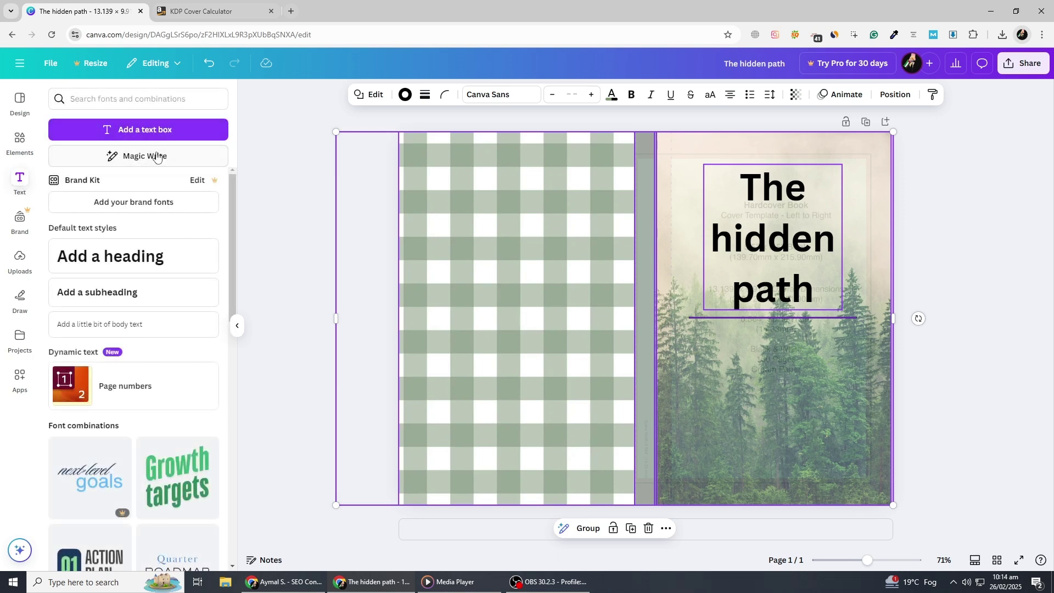
Add a 'Your paragraph text' box near the top of the back cover and widen it
click(137, 130)
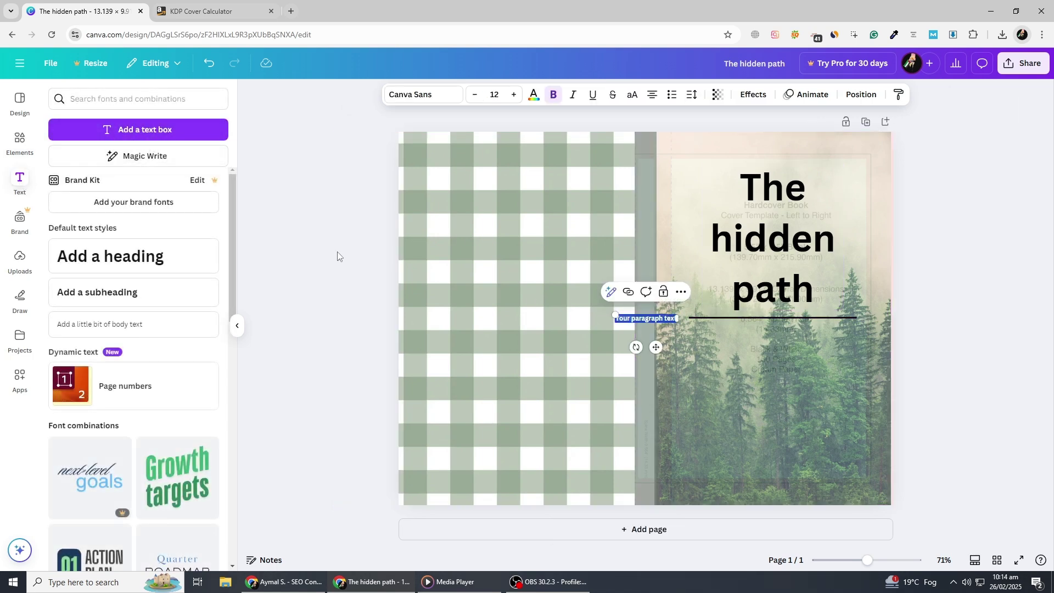
click(623, 323)
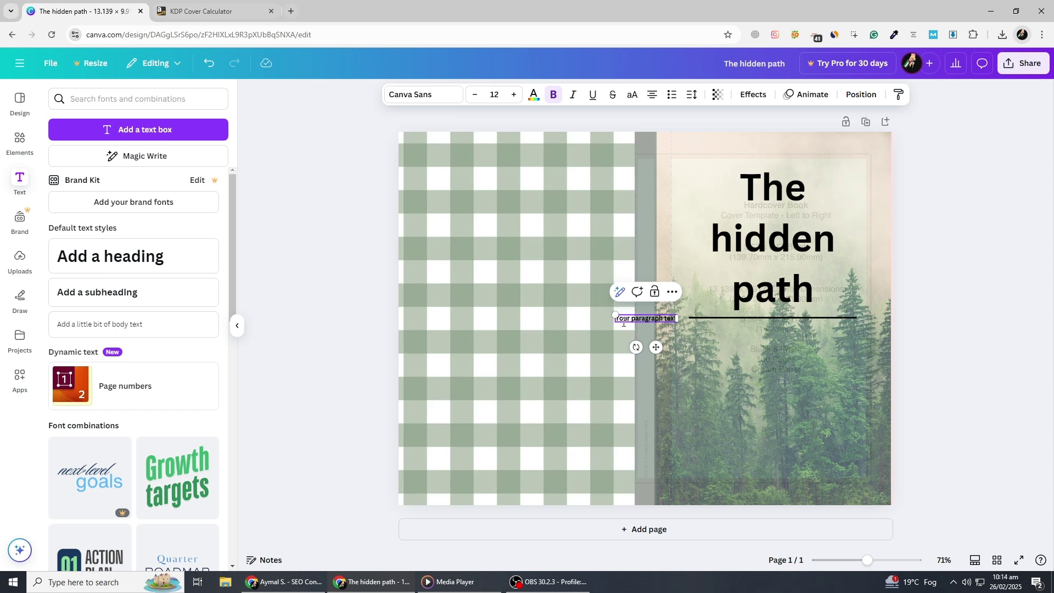
drag(623, 323, 417, 221)
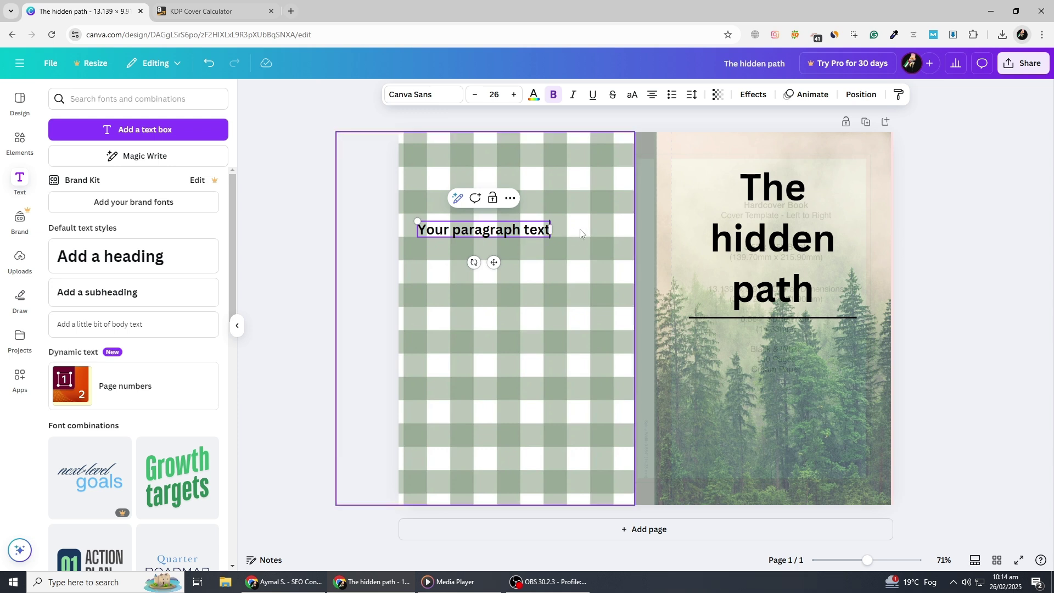
drag(550, 229, 613, 233)
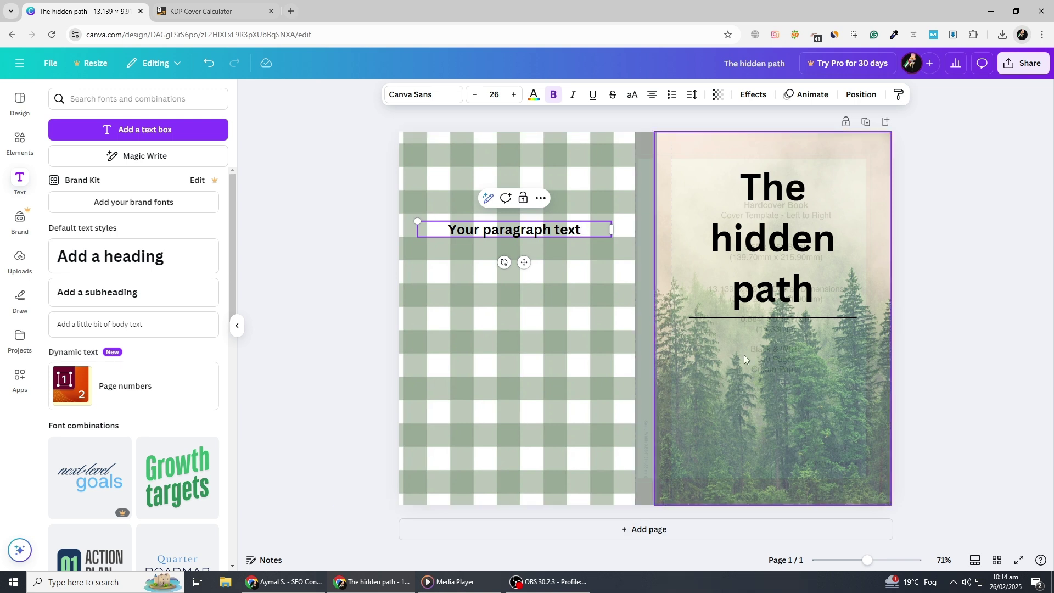
click(740, 390)
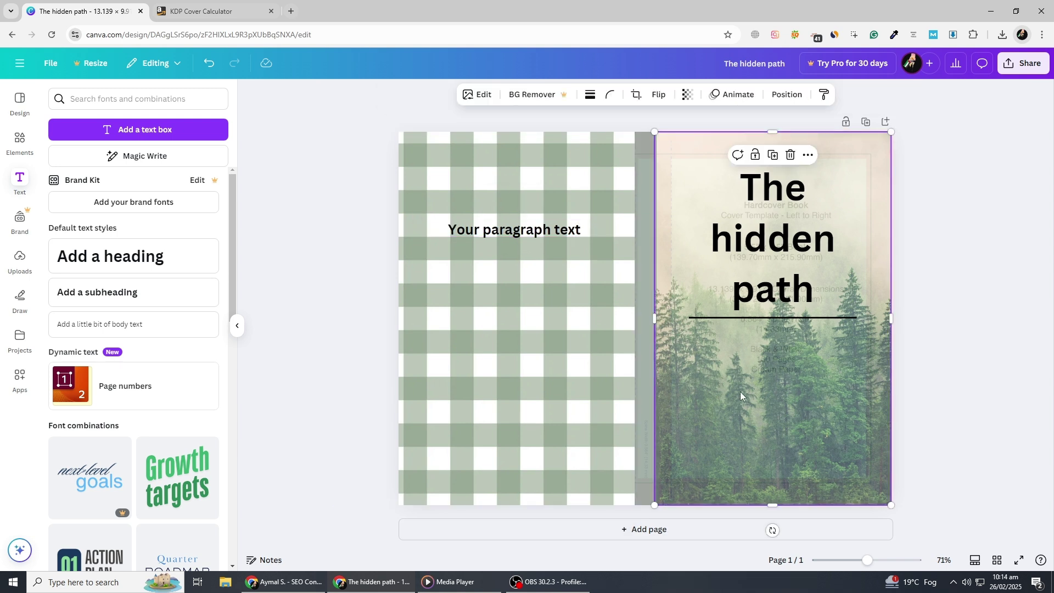
Set the forest photo's transparency to 88
click(687, 94)
mouse_move(716, 140)
mouse_down()
mouse_move(691, 140)
mouse_move(705, 142)
mouse_up()
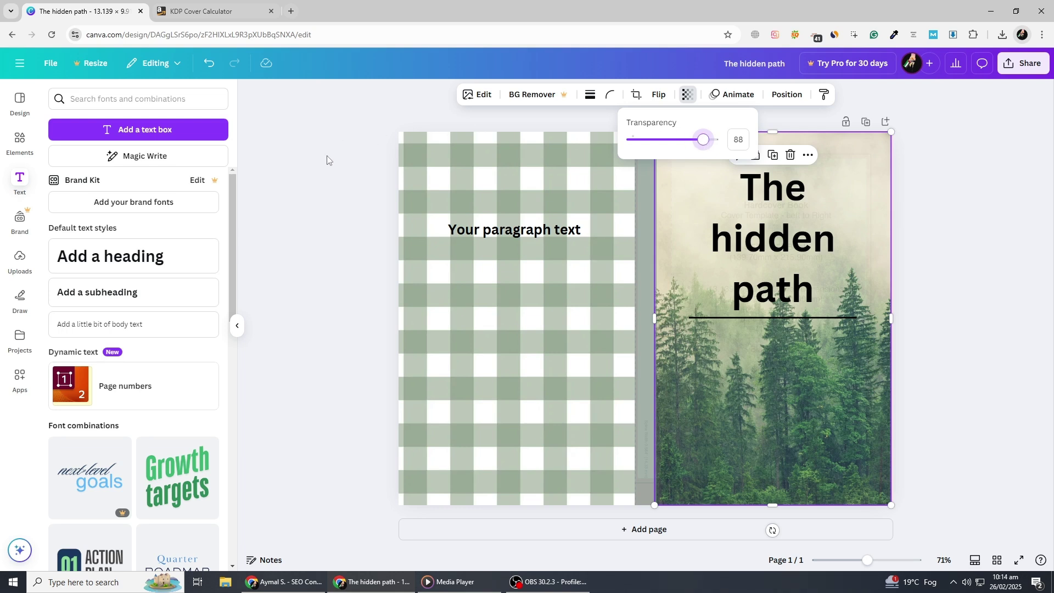
key(Escape)
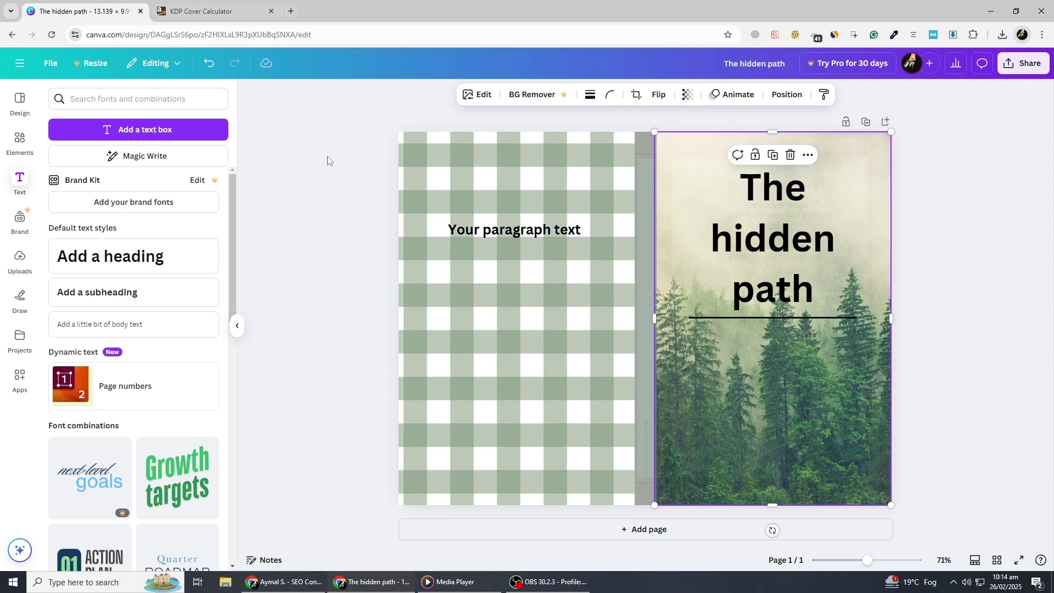